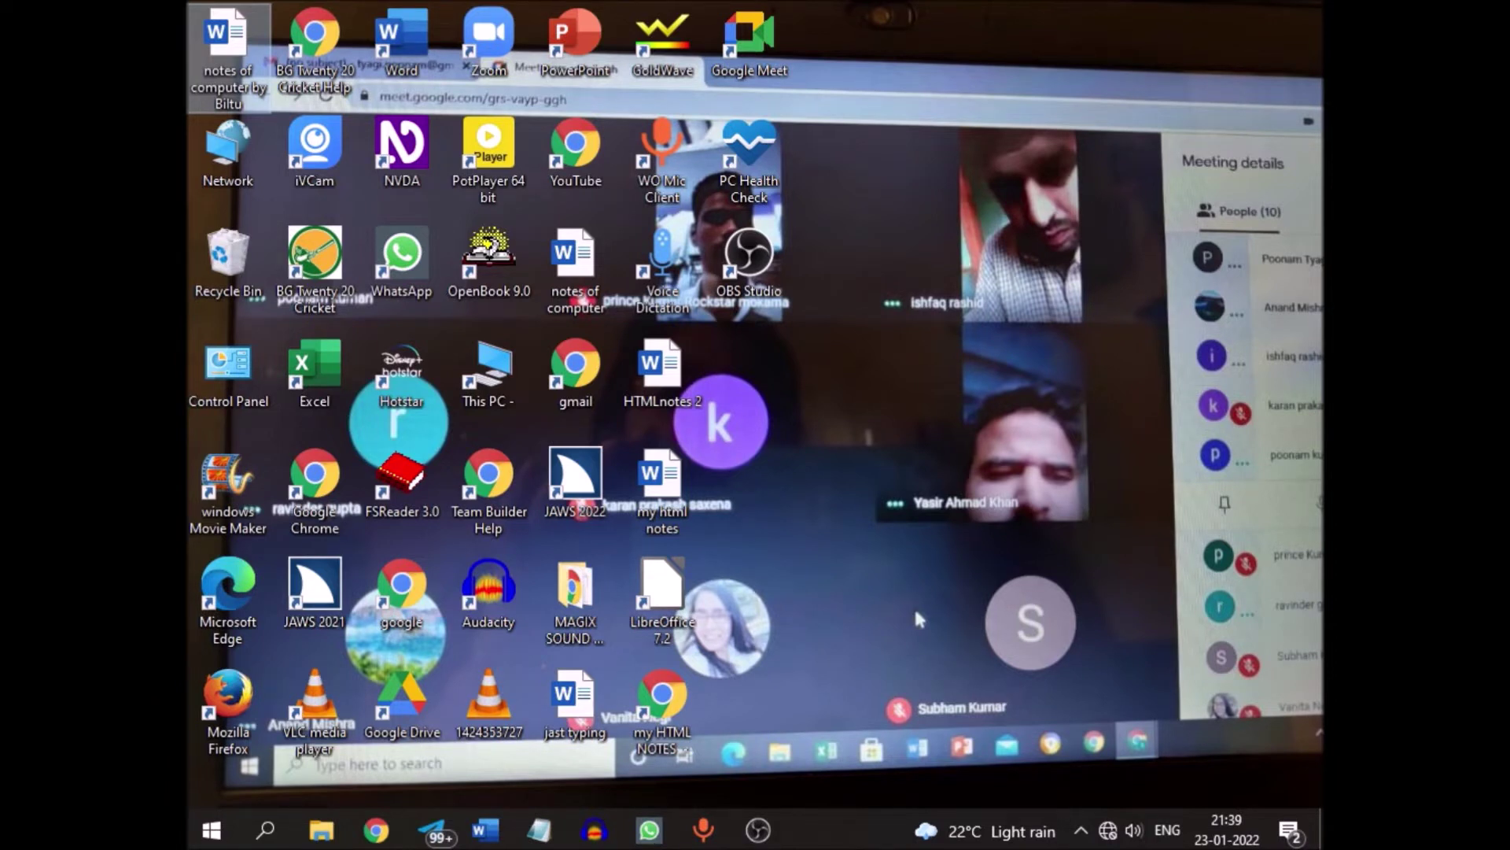
Step: Open the Windows Temp folder by running the command "temp"
{"action": "key", "text": "super+r"}
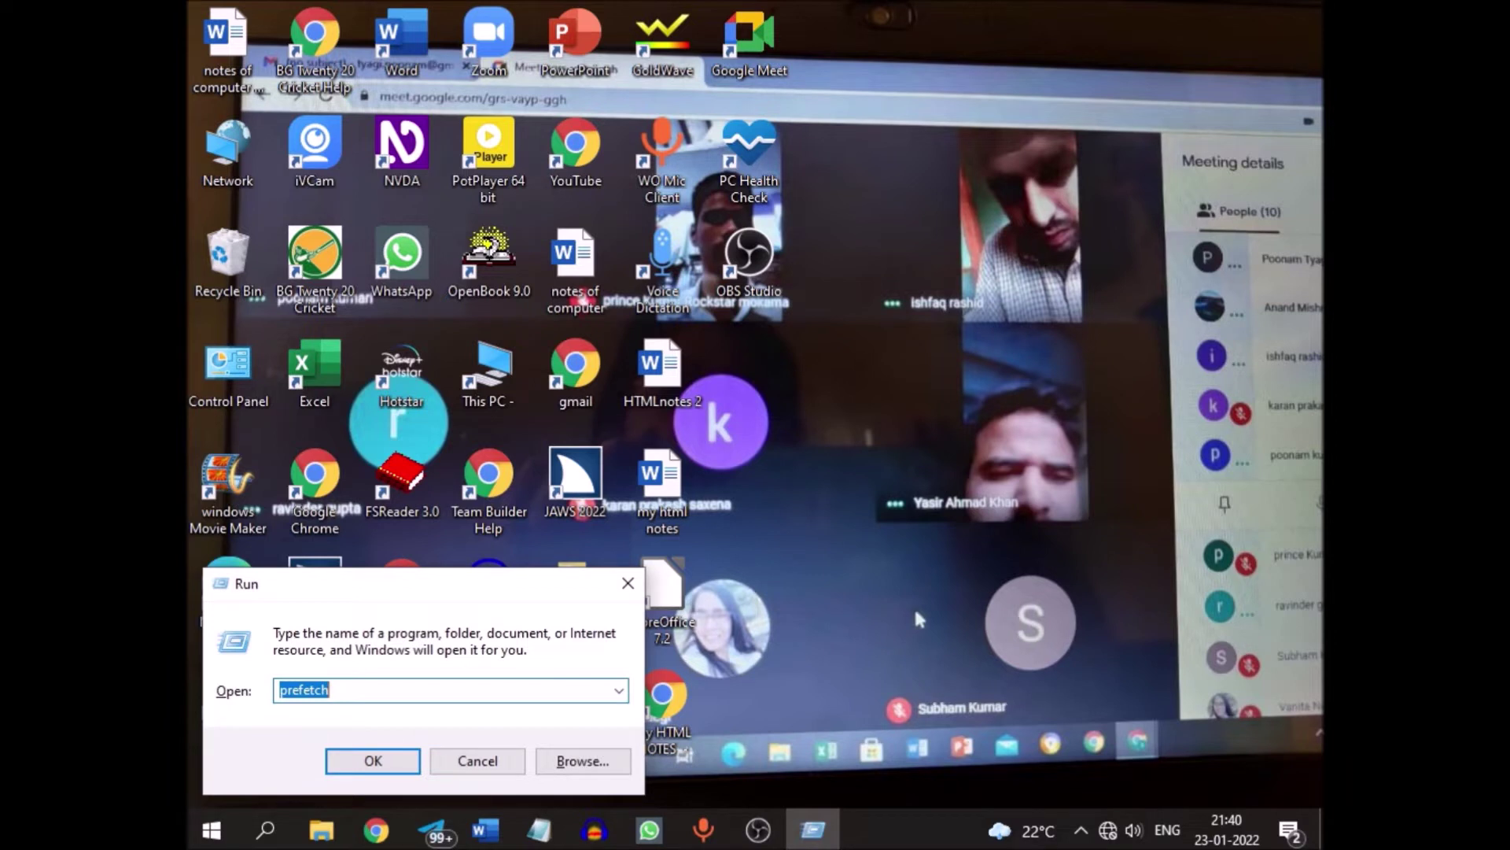
{"action": "type", "text": "t"}
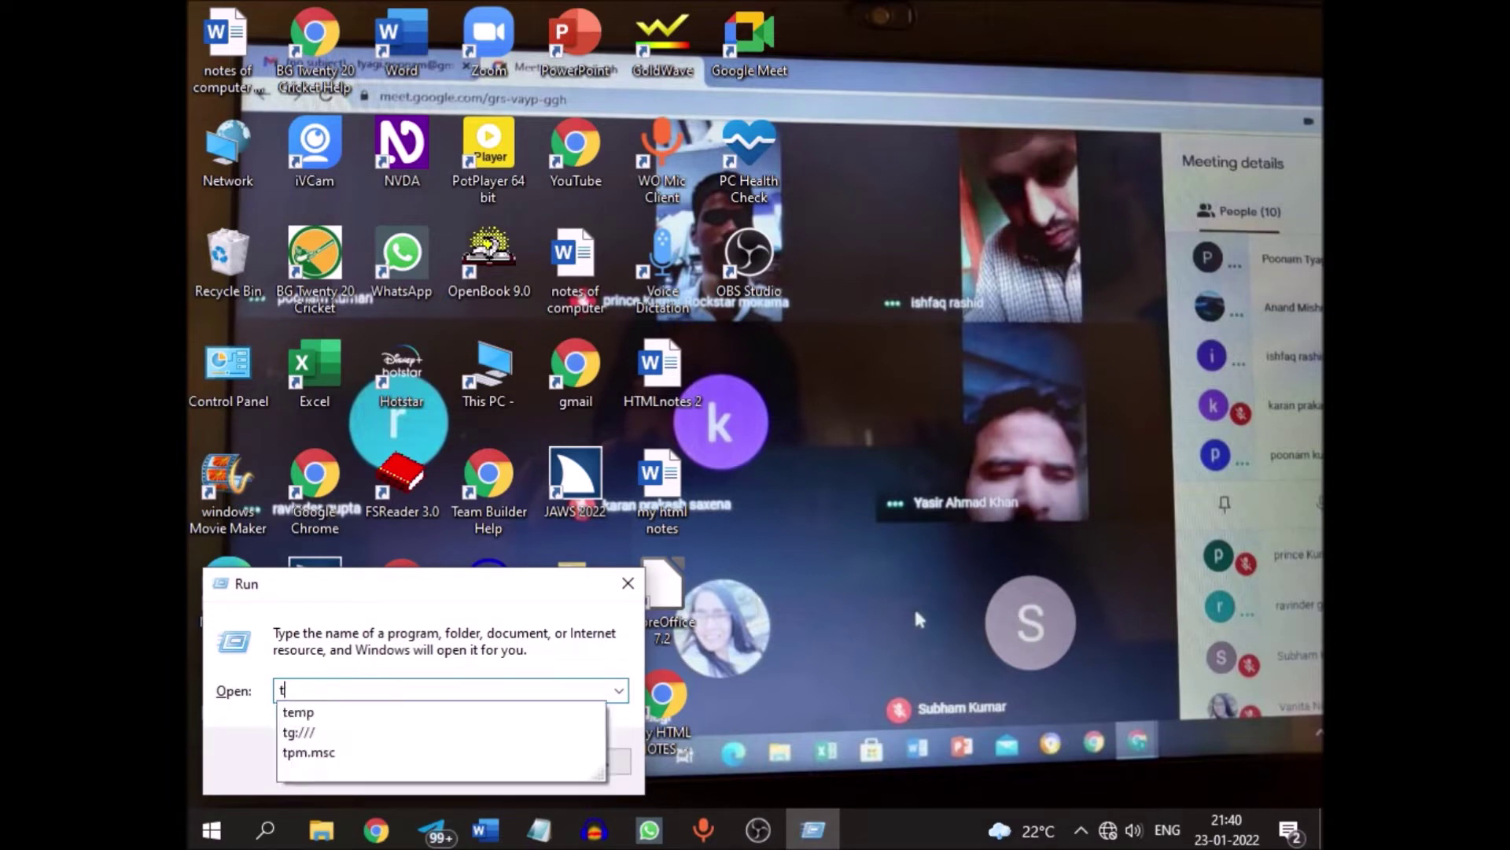
{"action": "type", "text": "em"}
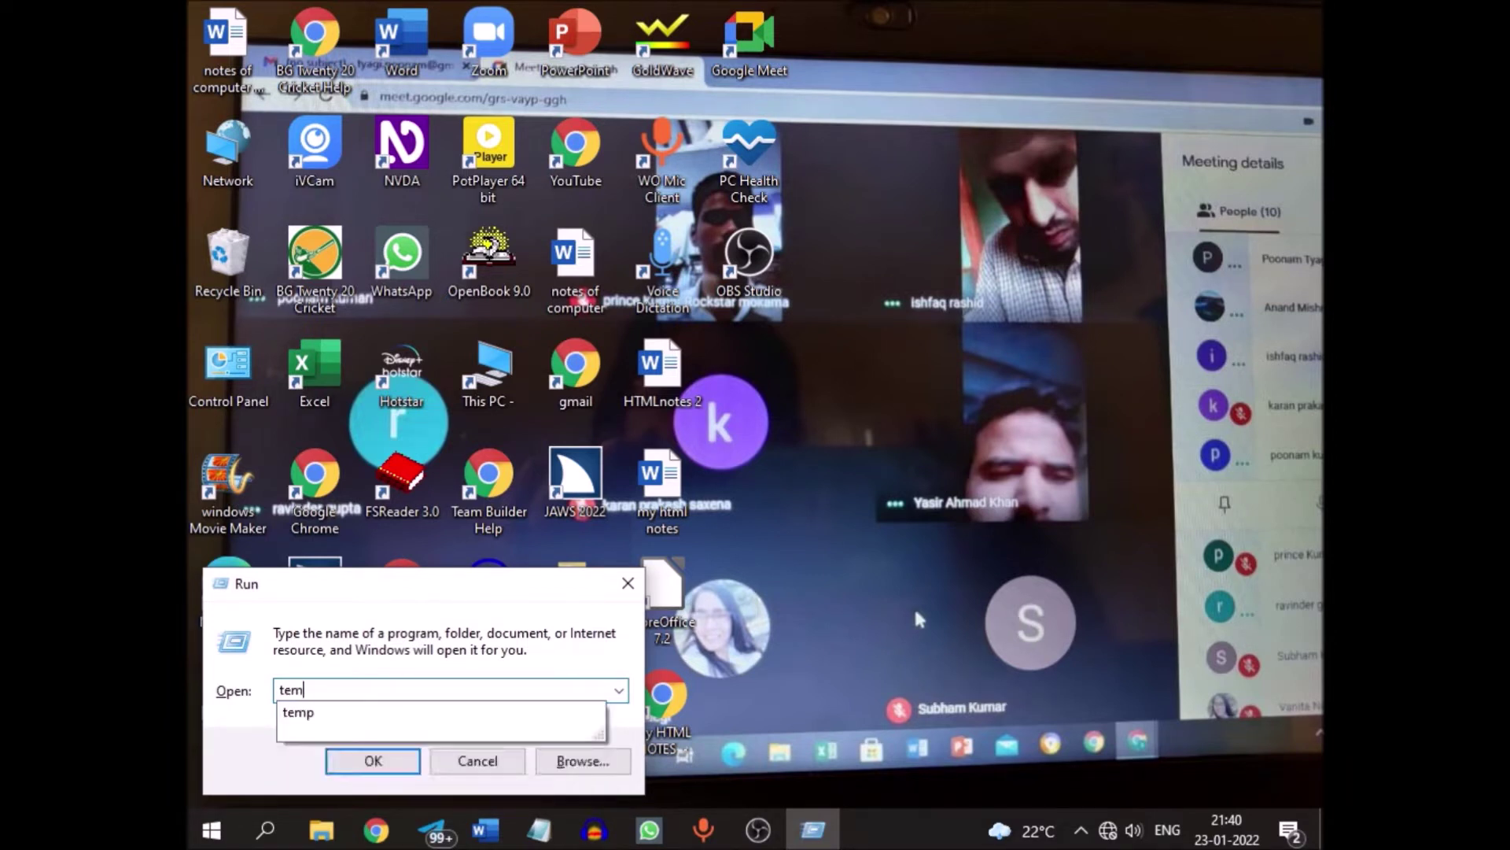
{"action": "type", "text": "p"}
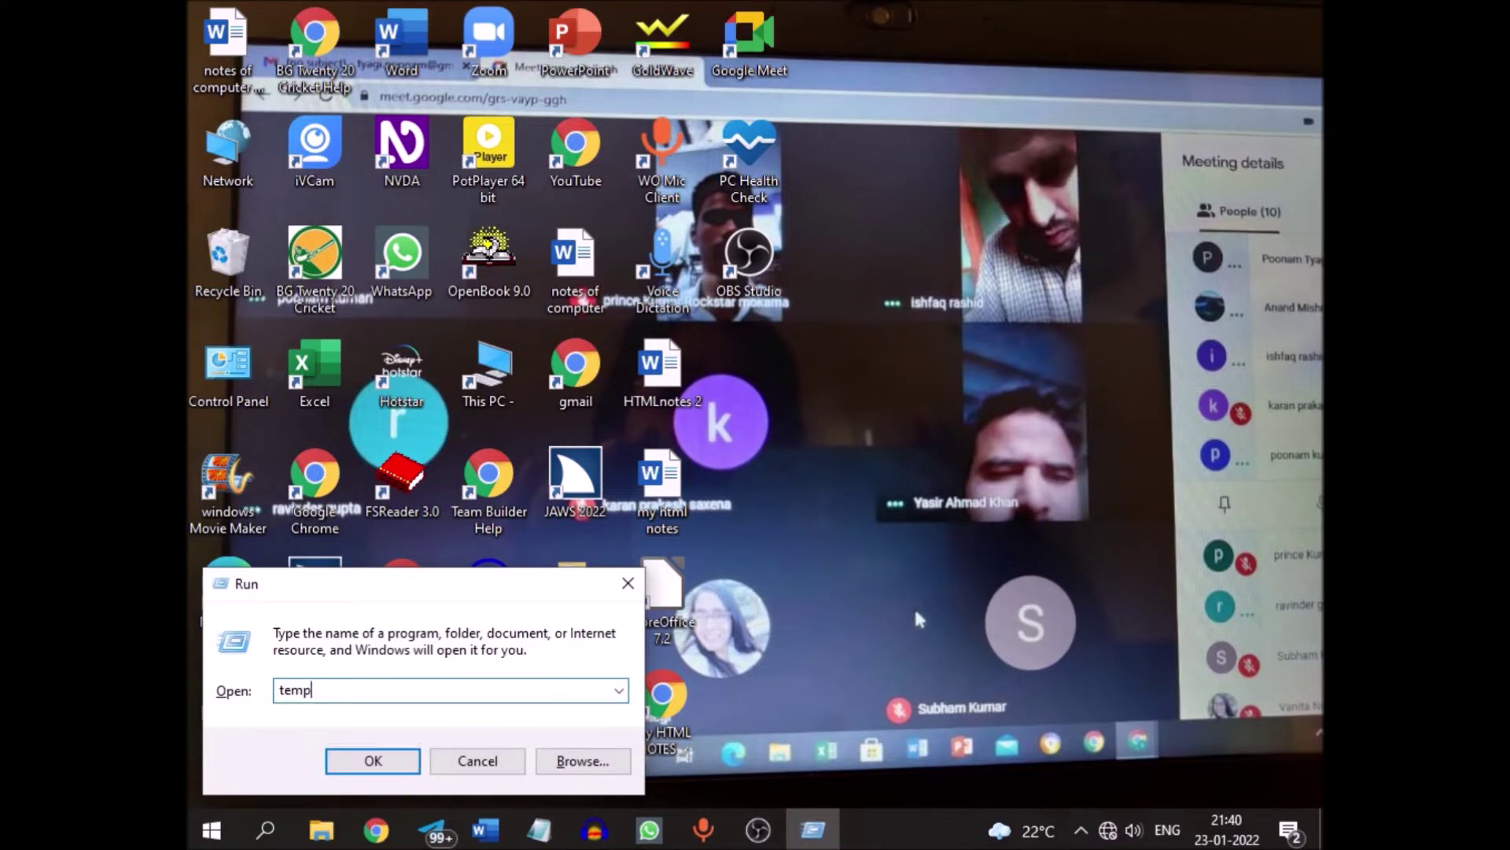
{"action": "key", "text": "Return"}
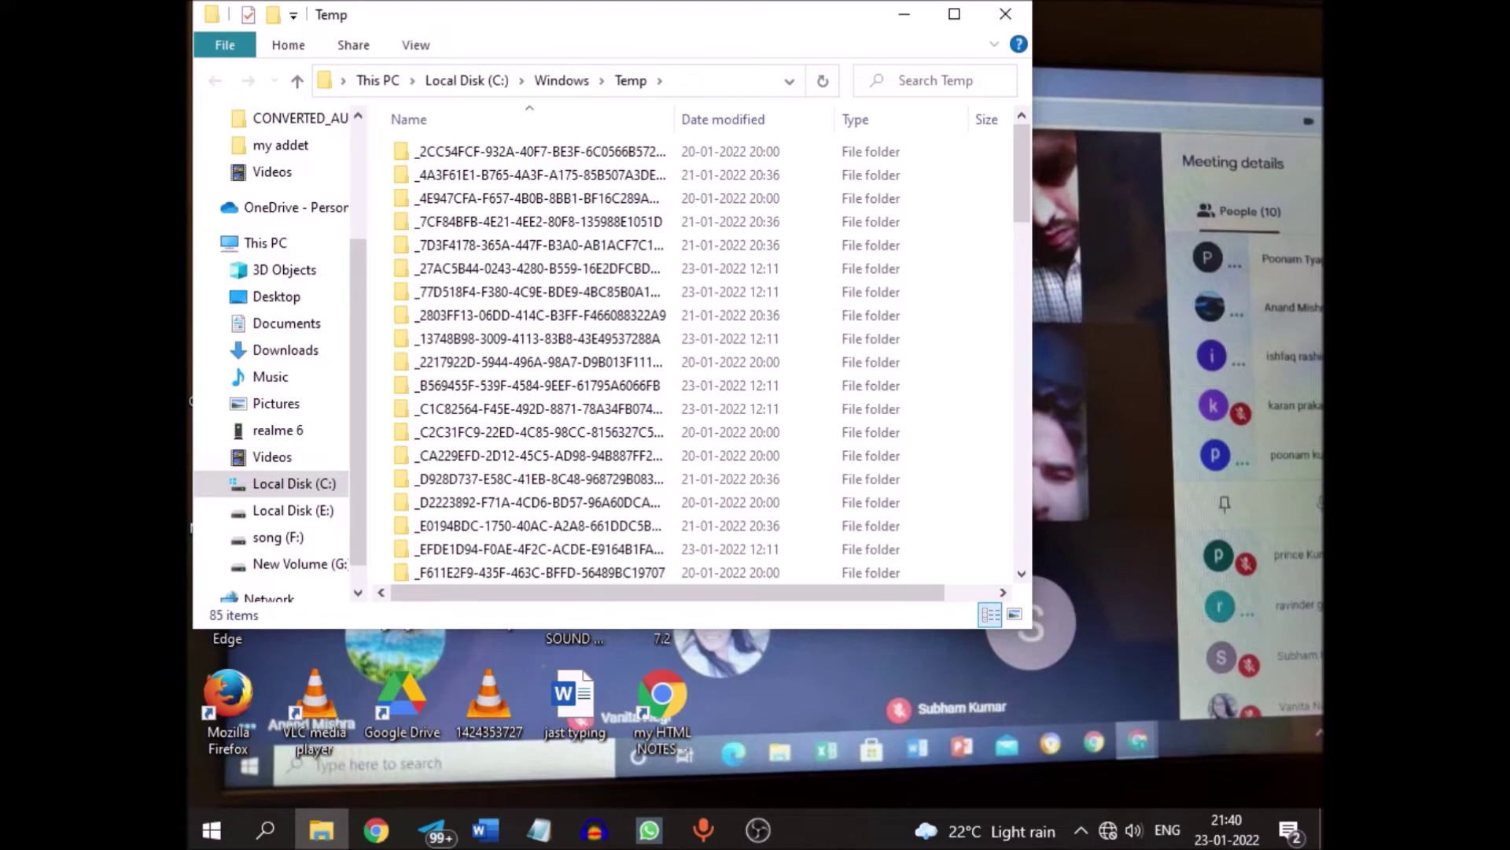
Step: Permanently delete all items in the Windows Temp folder, continuing with administrator permission for the protected folder
{"action": "key", "text": "ctrl+a"}
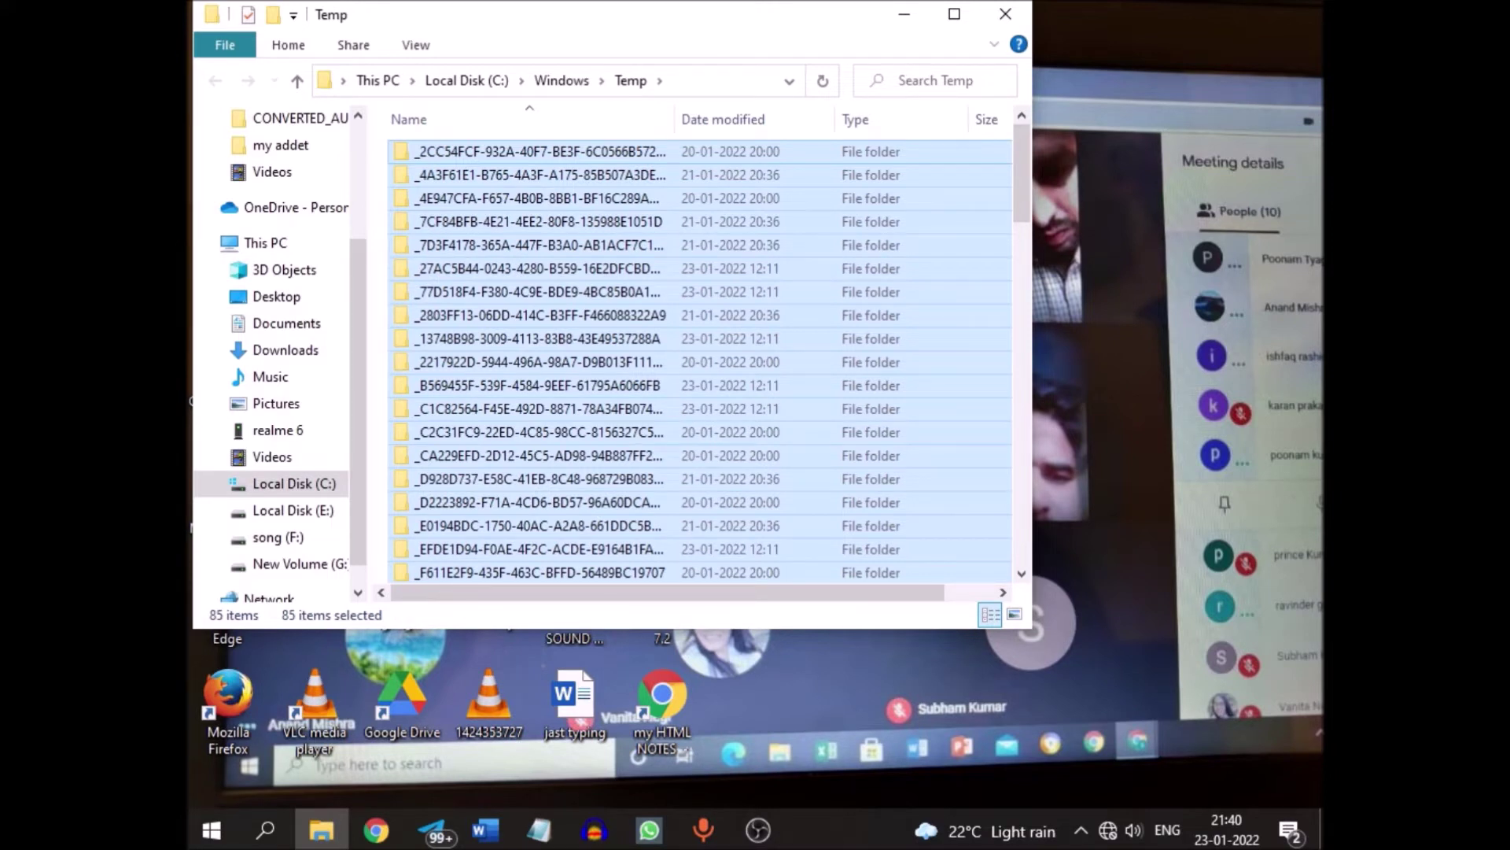
{"action": "key", "text": "shift+Delete"}
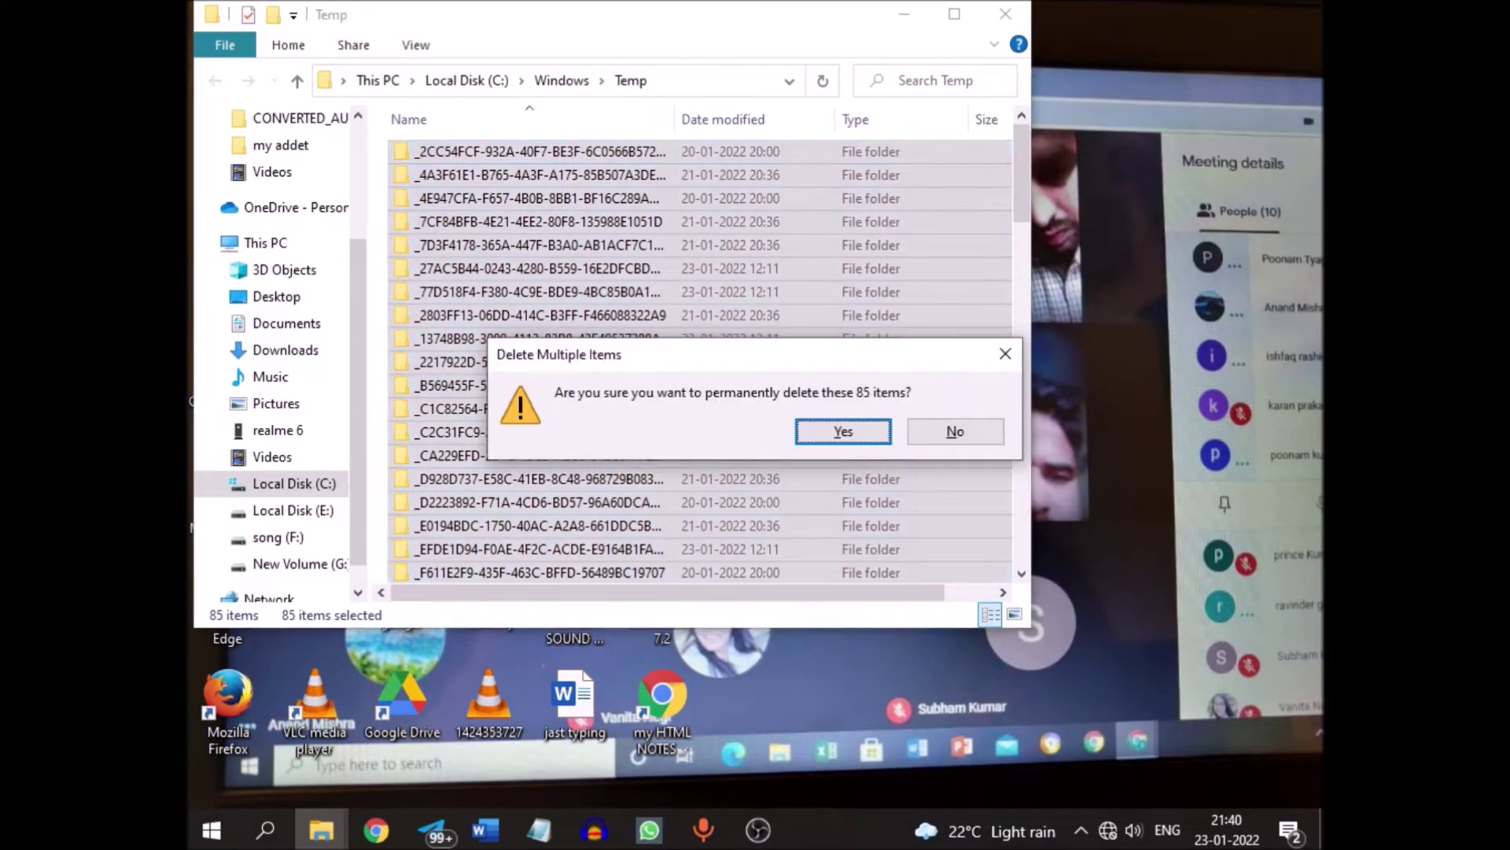
{"action": "key", "text": "Tab"}
{"action": "key", "text": "Tab"}
{"action": "key", "text": "Return"}
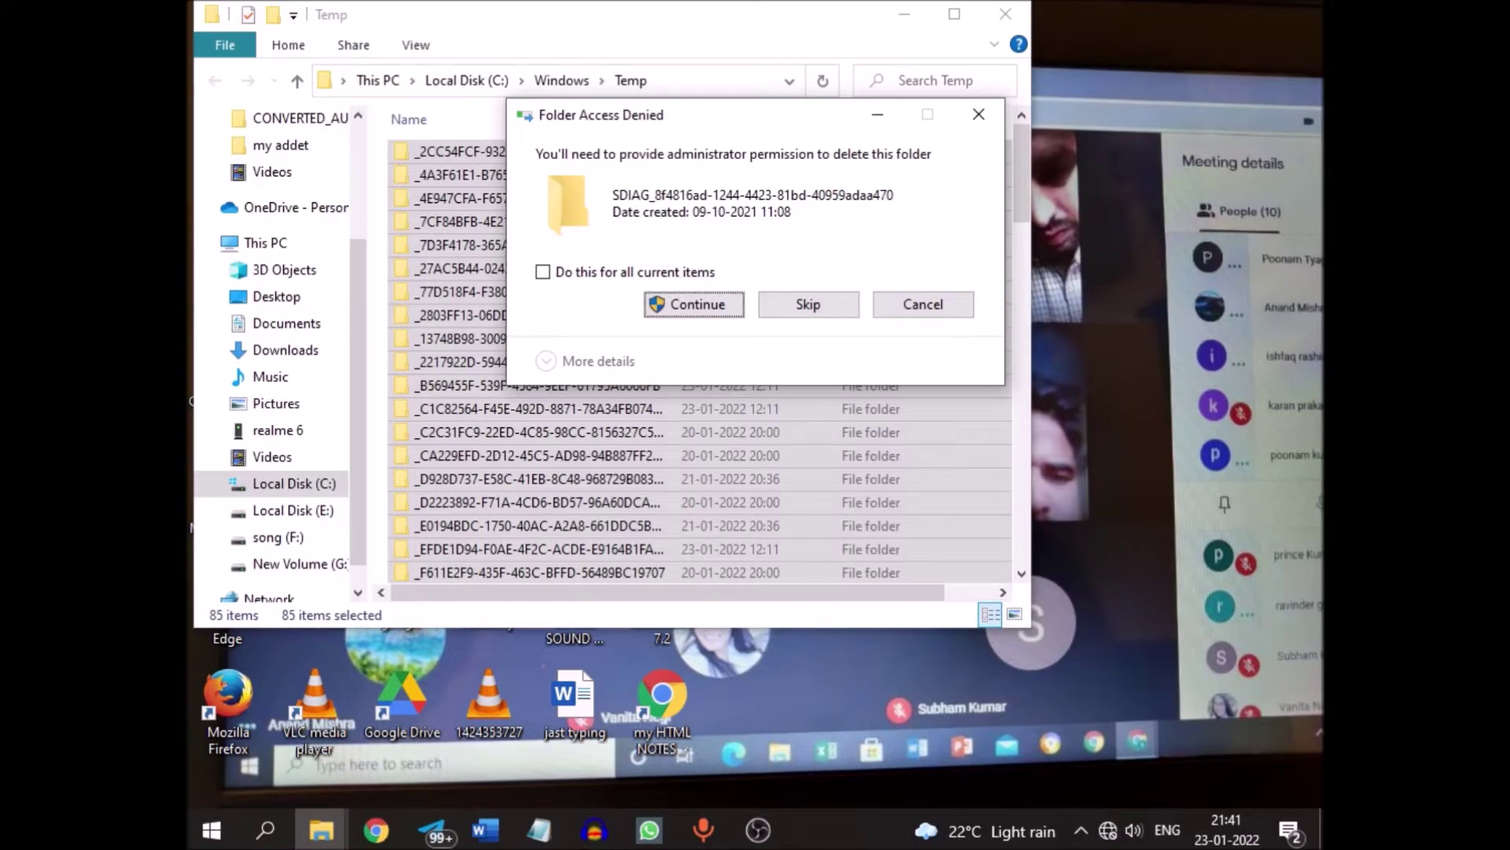
{"action": "key", "text": "Return"}
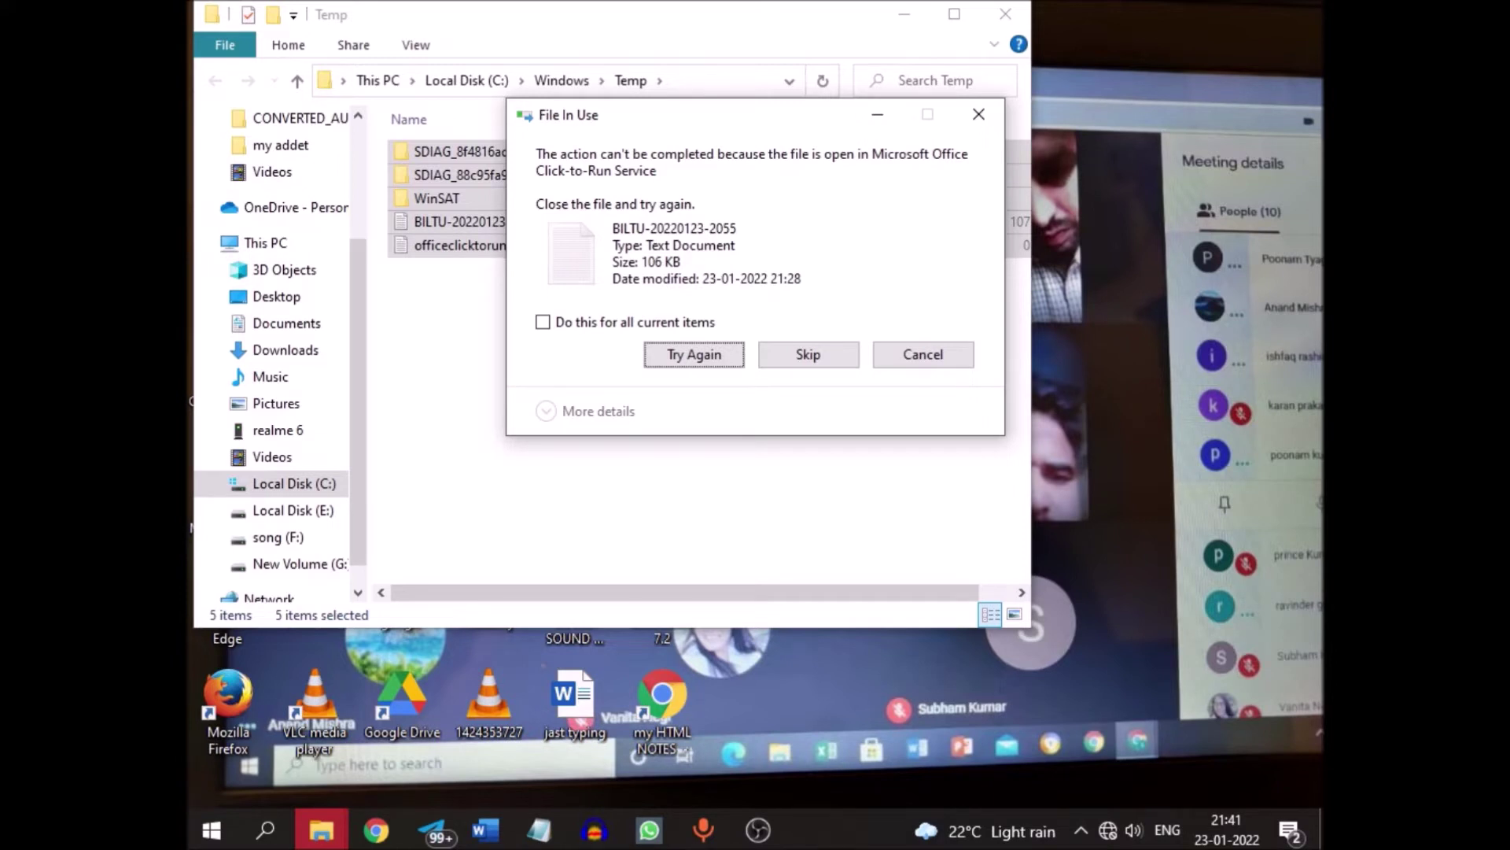
Step: Retry deleting the text document in use, cancelling what cannot be removed, and close the Windows Temp folder
{"action": "key", "text": "Return"}
{"action": "key", "text": "Return"}
{"action": "key", "text": "Escape"}
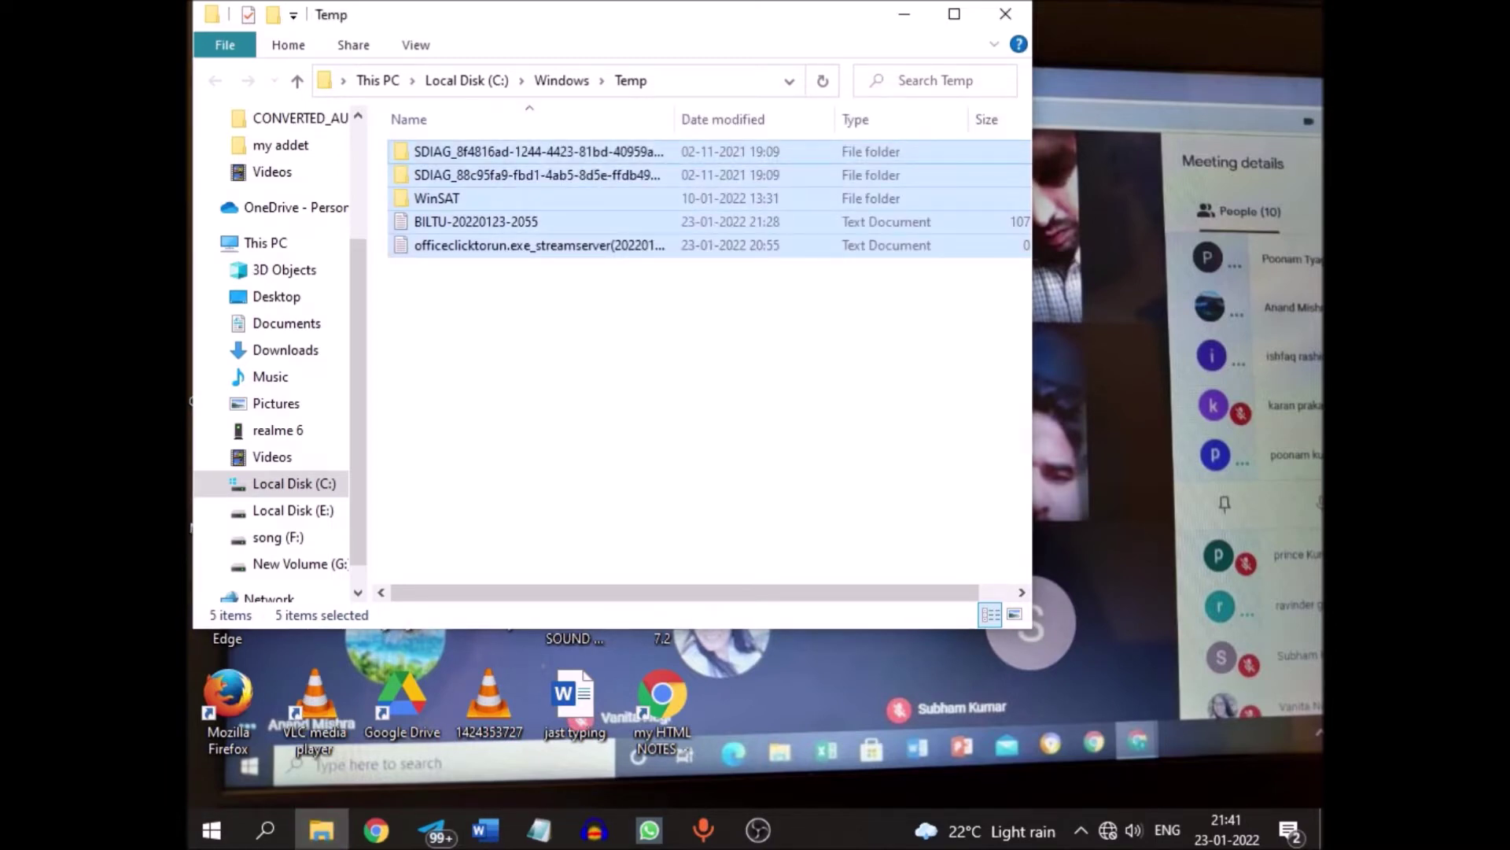
{"action": "key", "text": "alt+F4"}
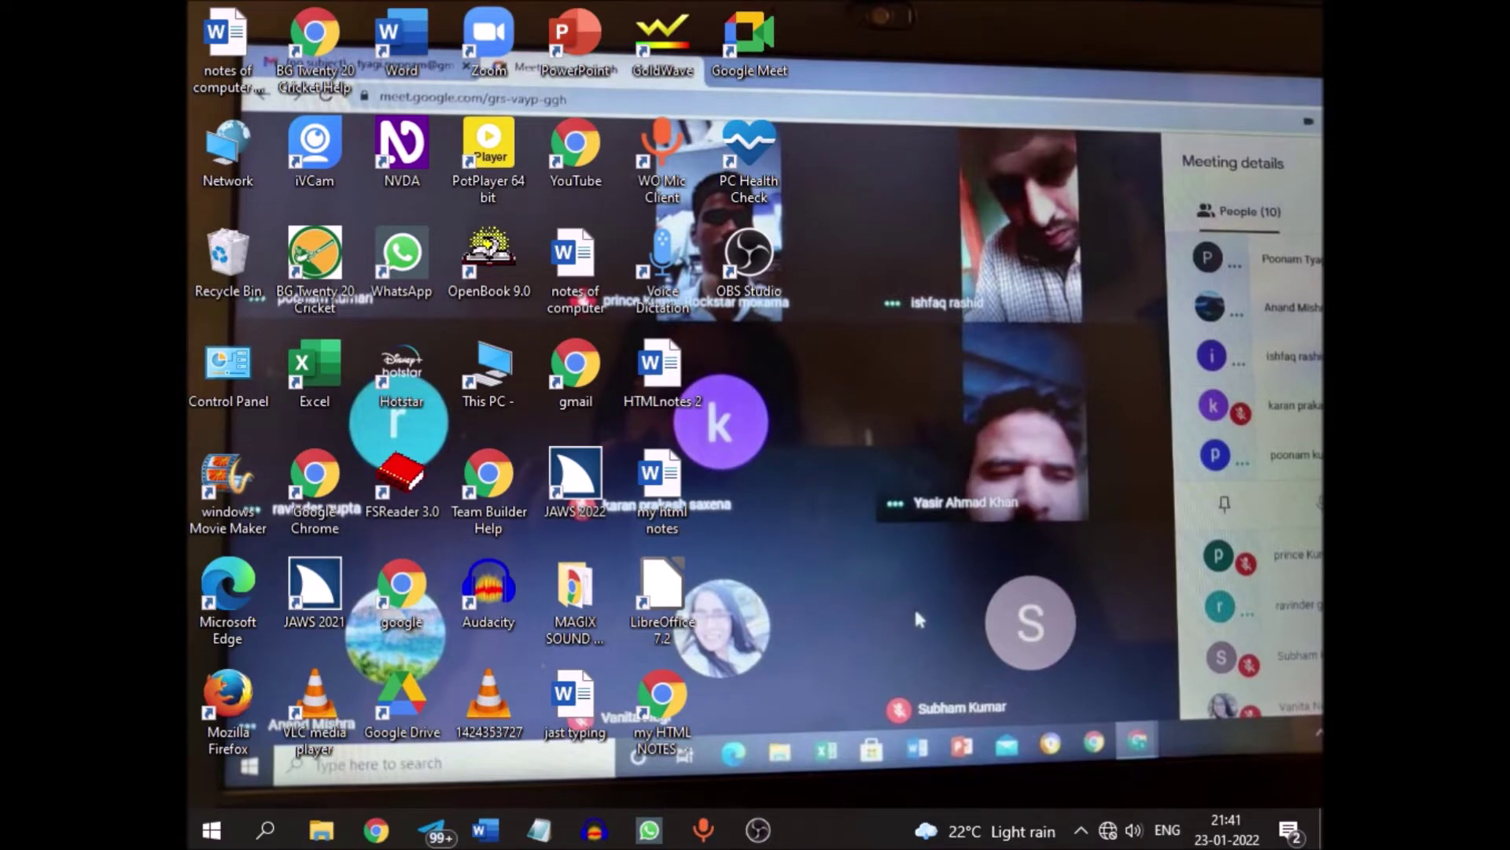
Step: Open the user account's local Temp folder by running the command "%temp%"
{"action": "key", "text": "super+r"}
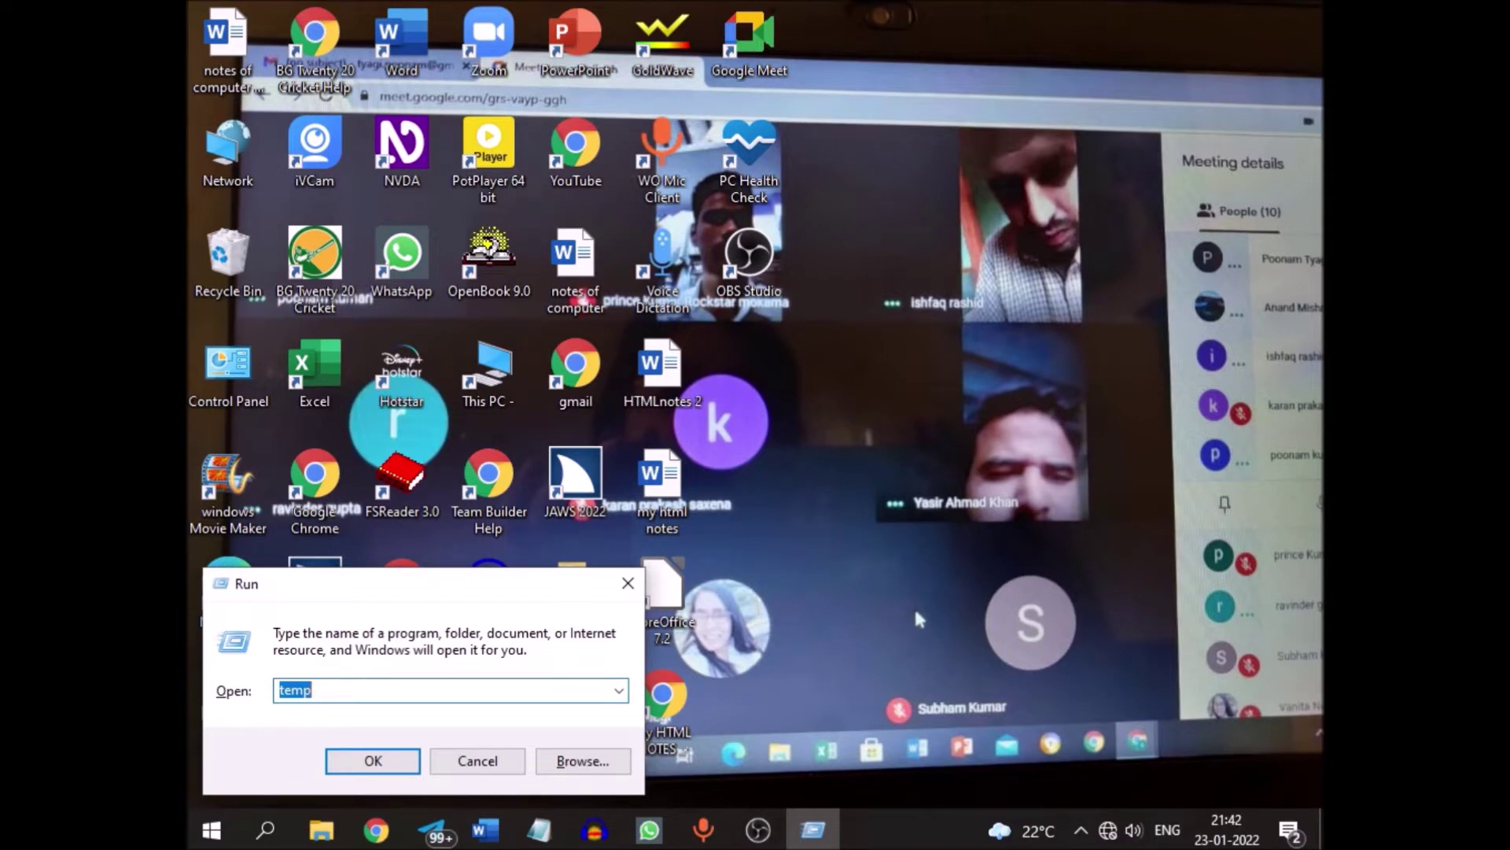
{"action": "type", "text": "%"}
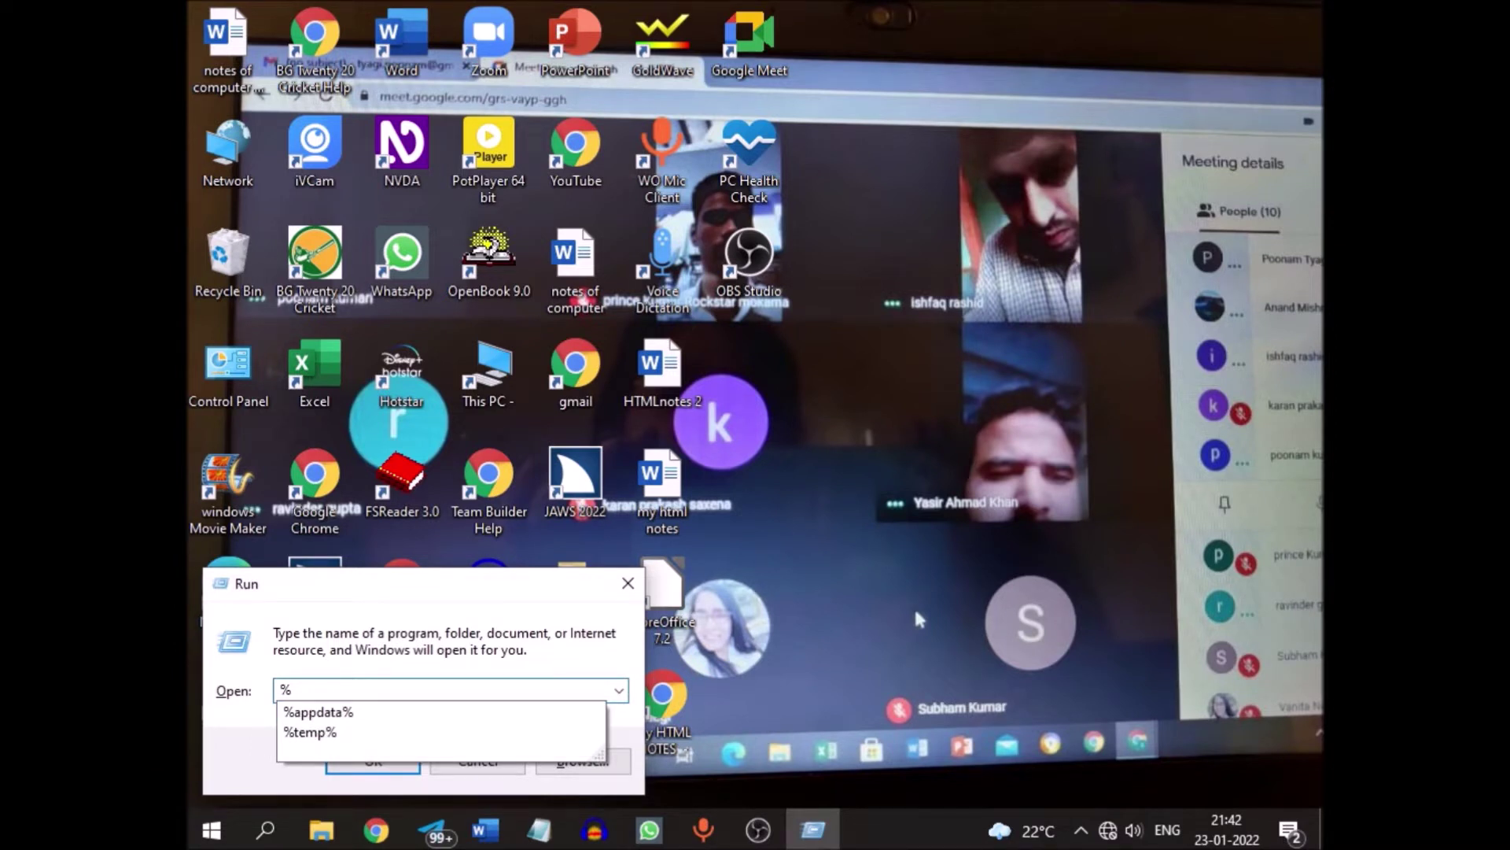
{"action": "type", "text": "tem"}
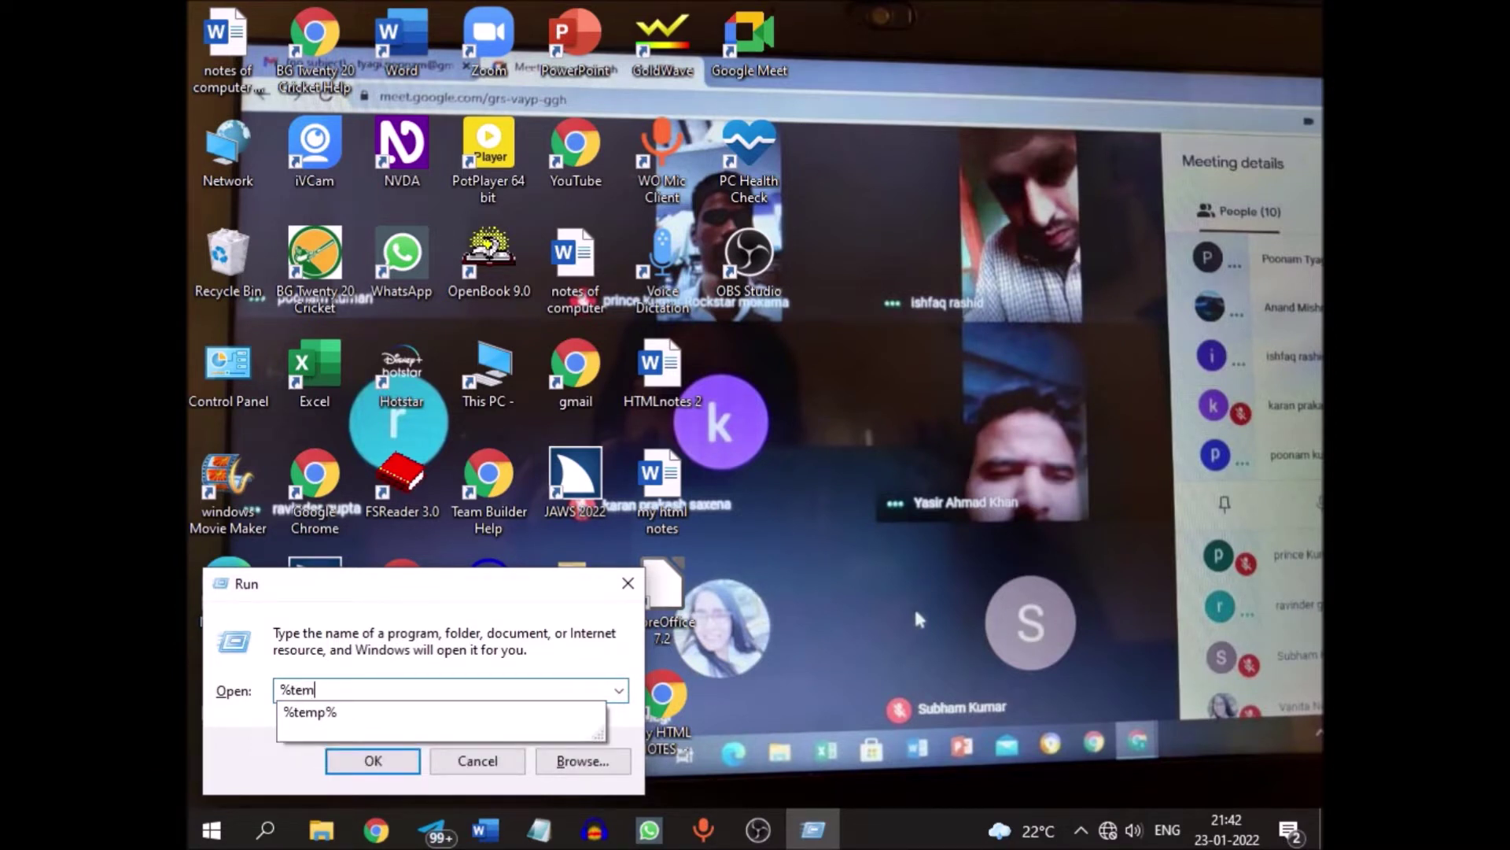
{"action": "type", "text": "p%"}
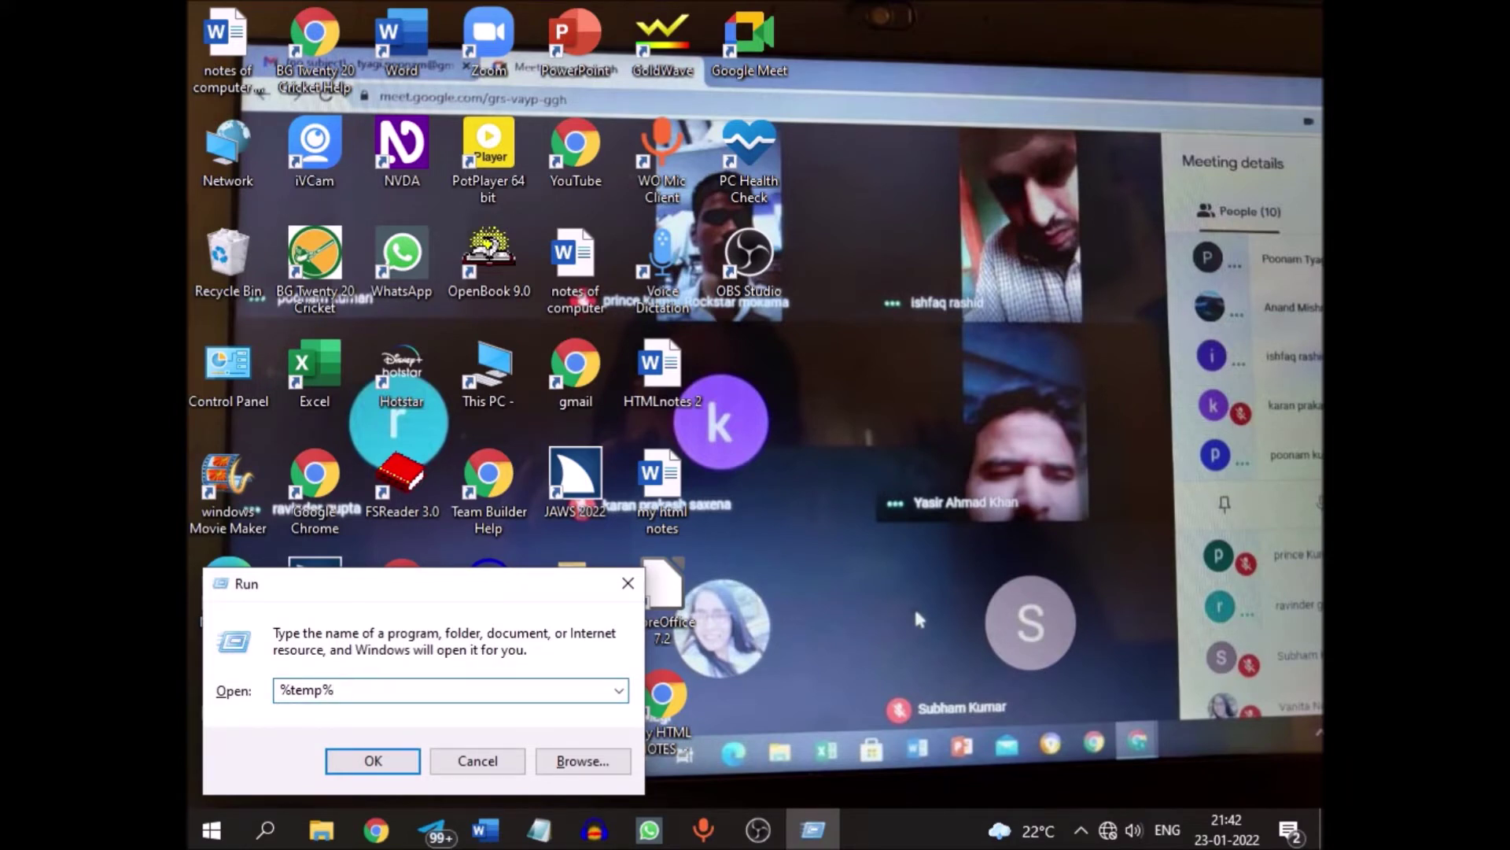
{"action": "key", "text": "Return"}
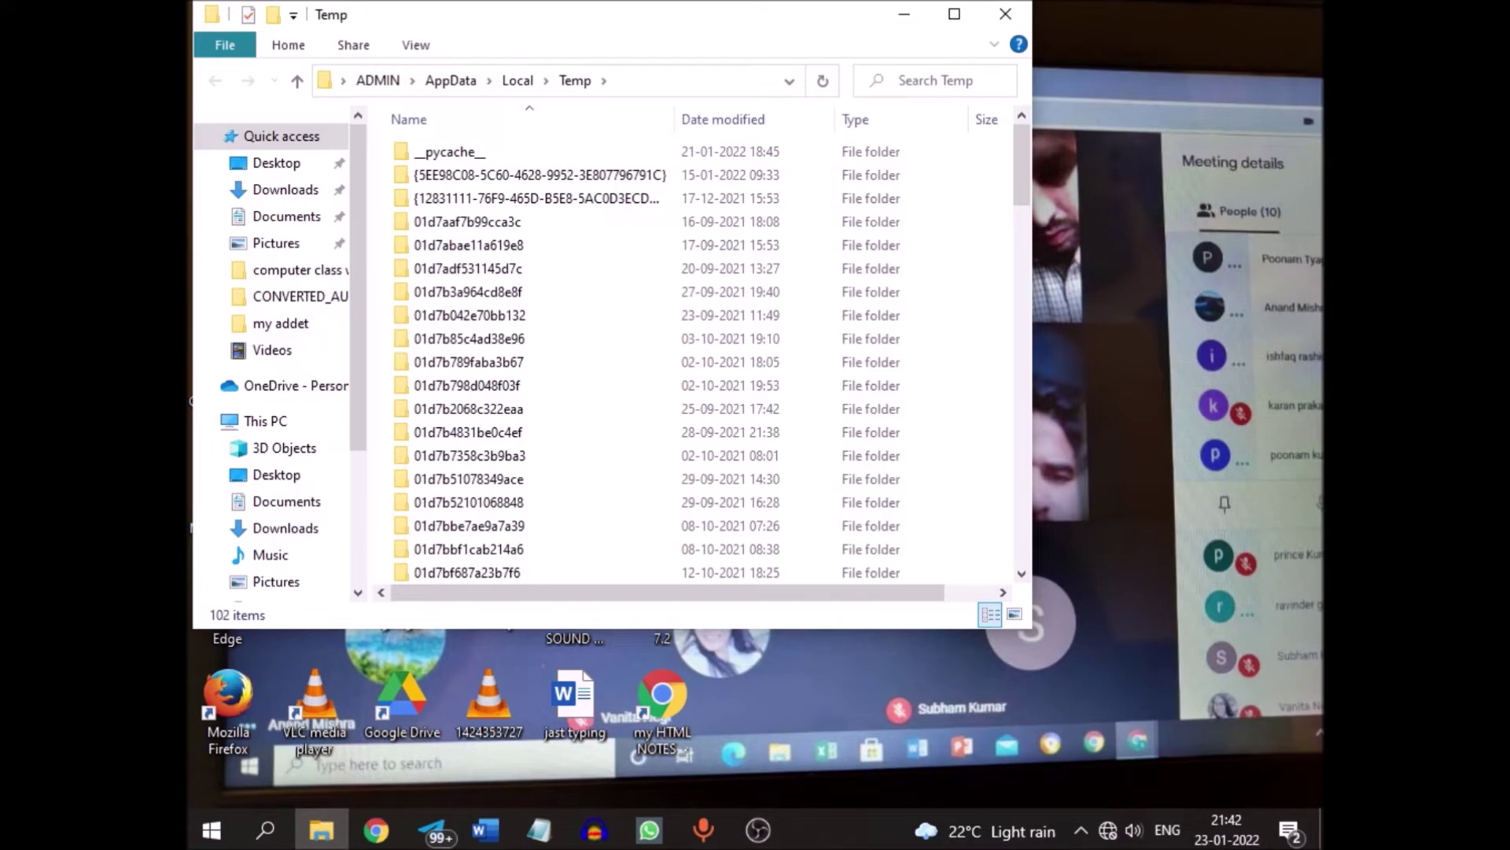
Step: Permanently delete all items in the AppData Local Temp folder, continuing with administrator permission for the msdtadmin folder
{"action": "key", "text": "ctrl+a"}
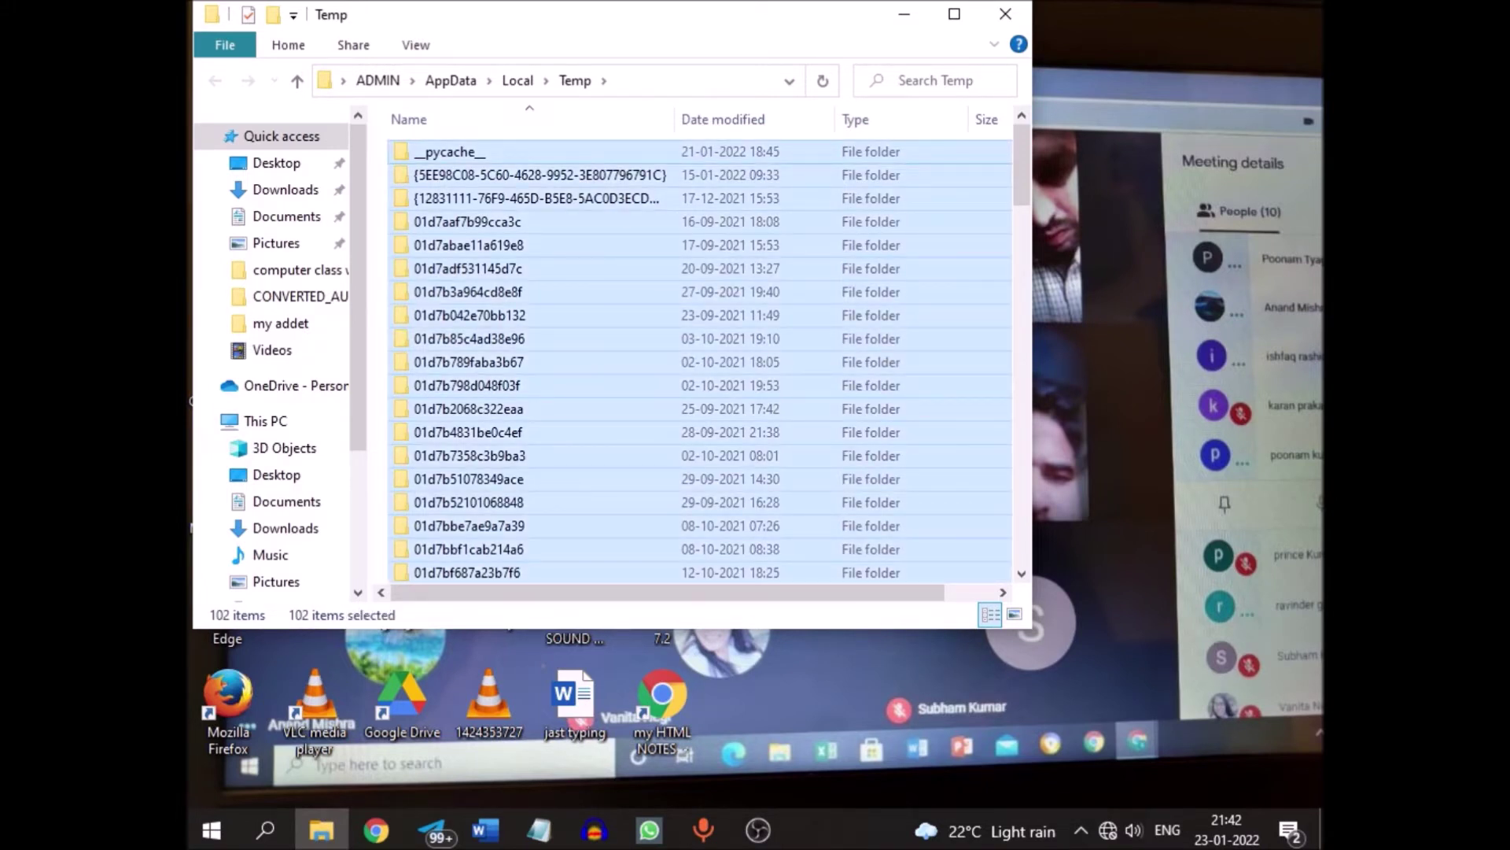
{"action": "key", "text": "shift+Delete"}
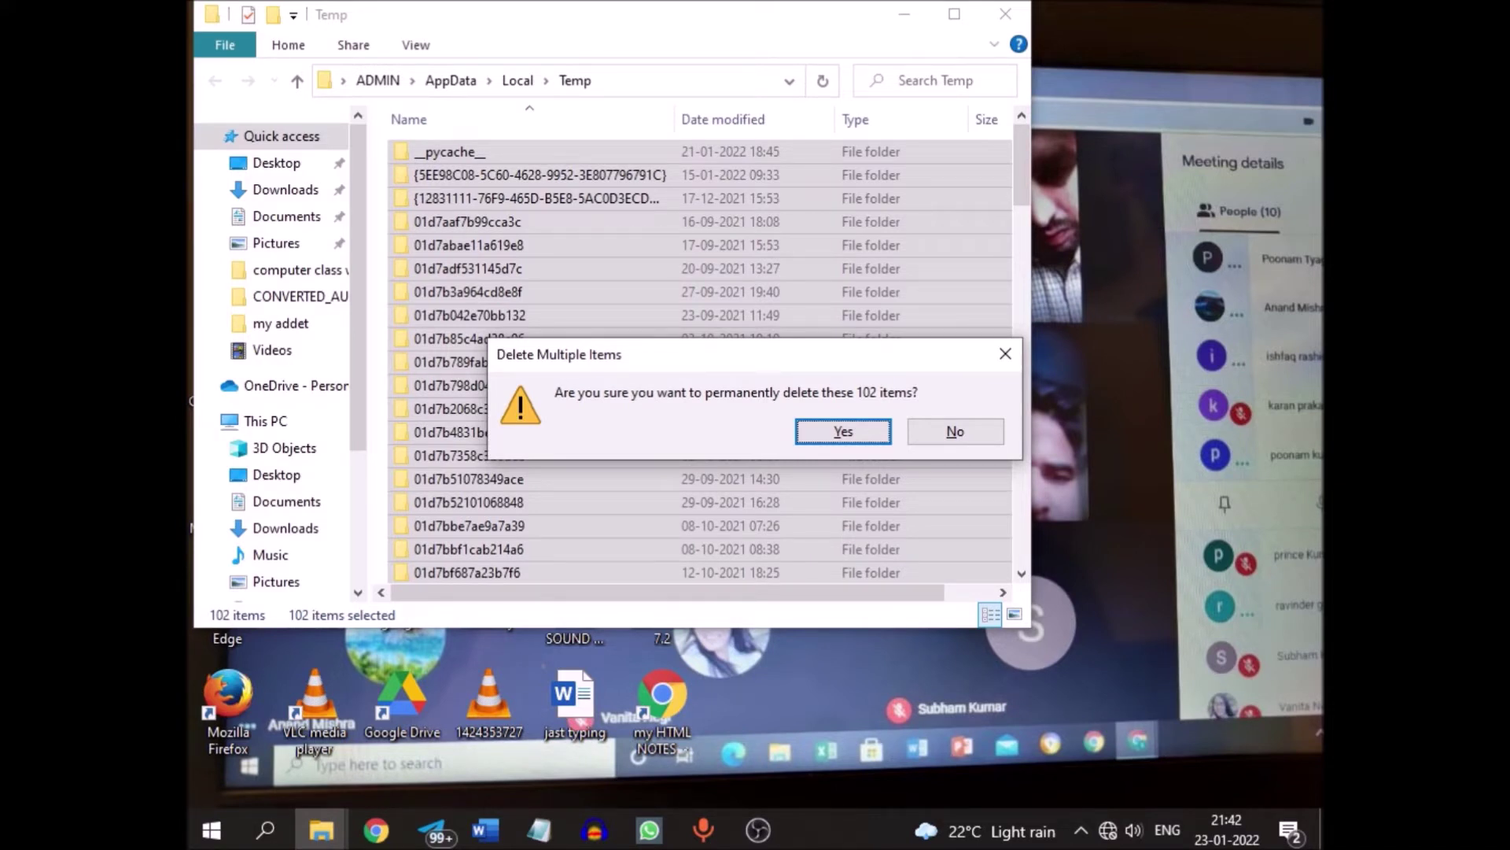
{"action": "key", "text": "Return"}
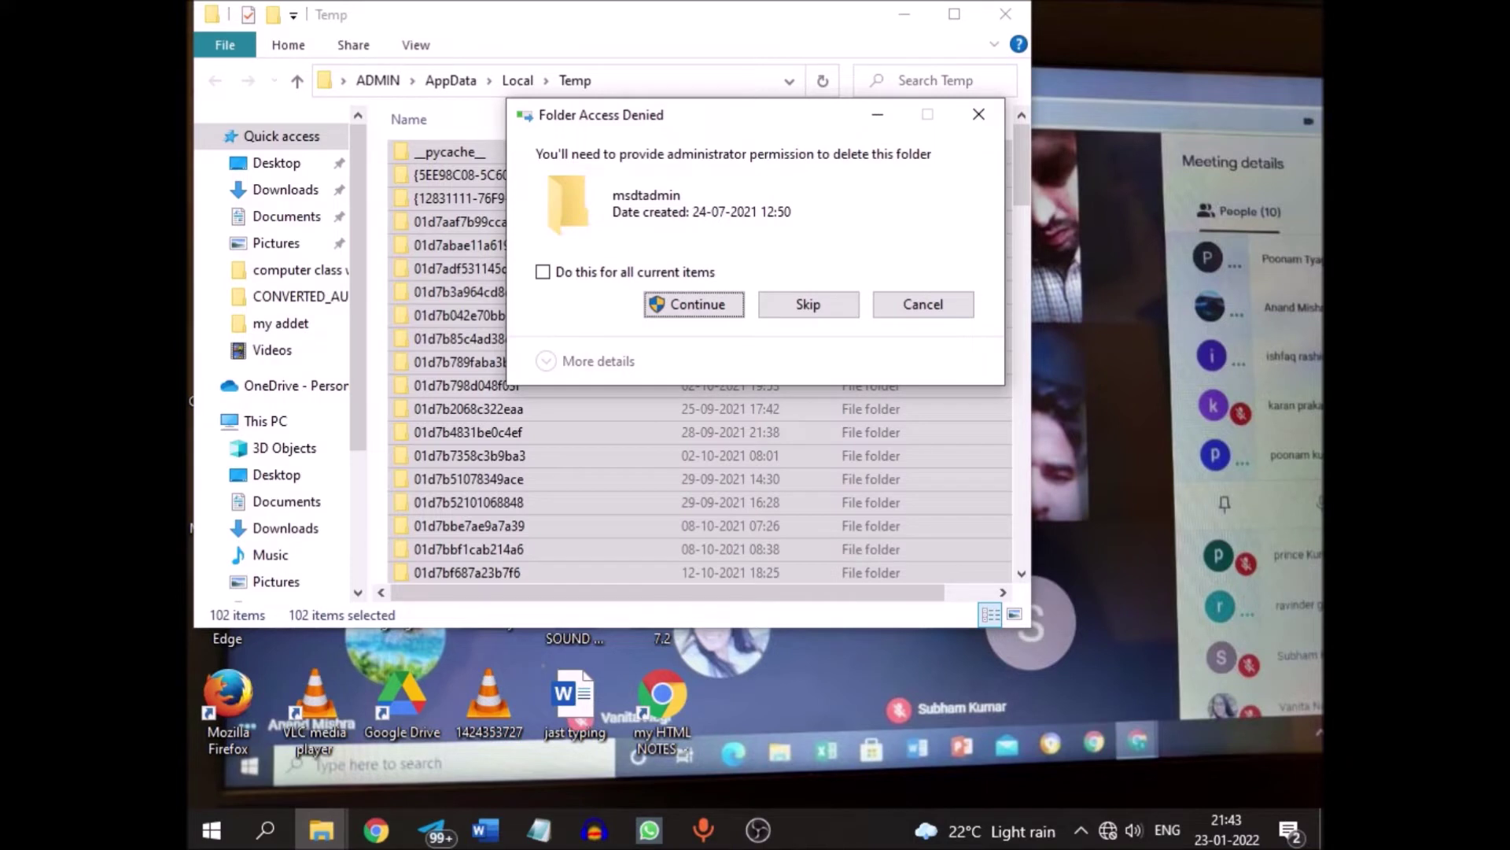
{"action": "key", "text": "Return"}
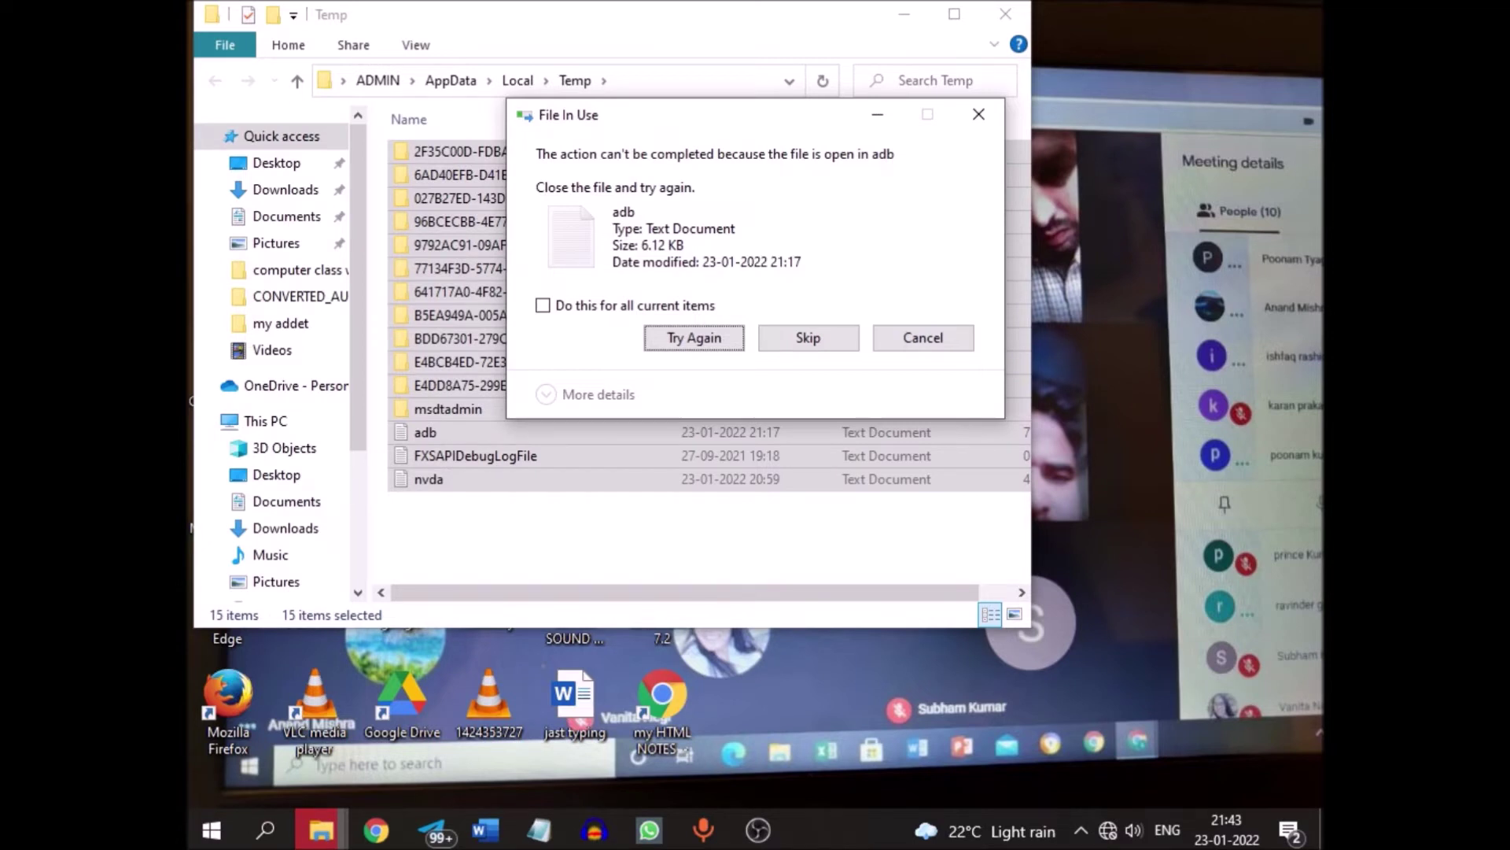
Step: Retry deleting the adb text document in use, cancel the remaining deletion, and close the AppData Local Temp folder
{"action": "key", "text": "Return"}
{"action": "key", "text": "Return"}
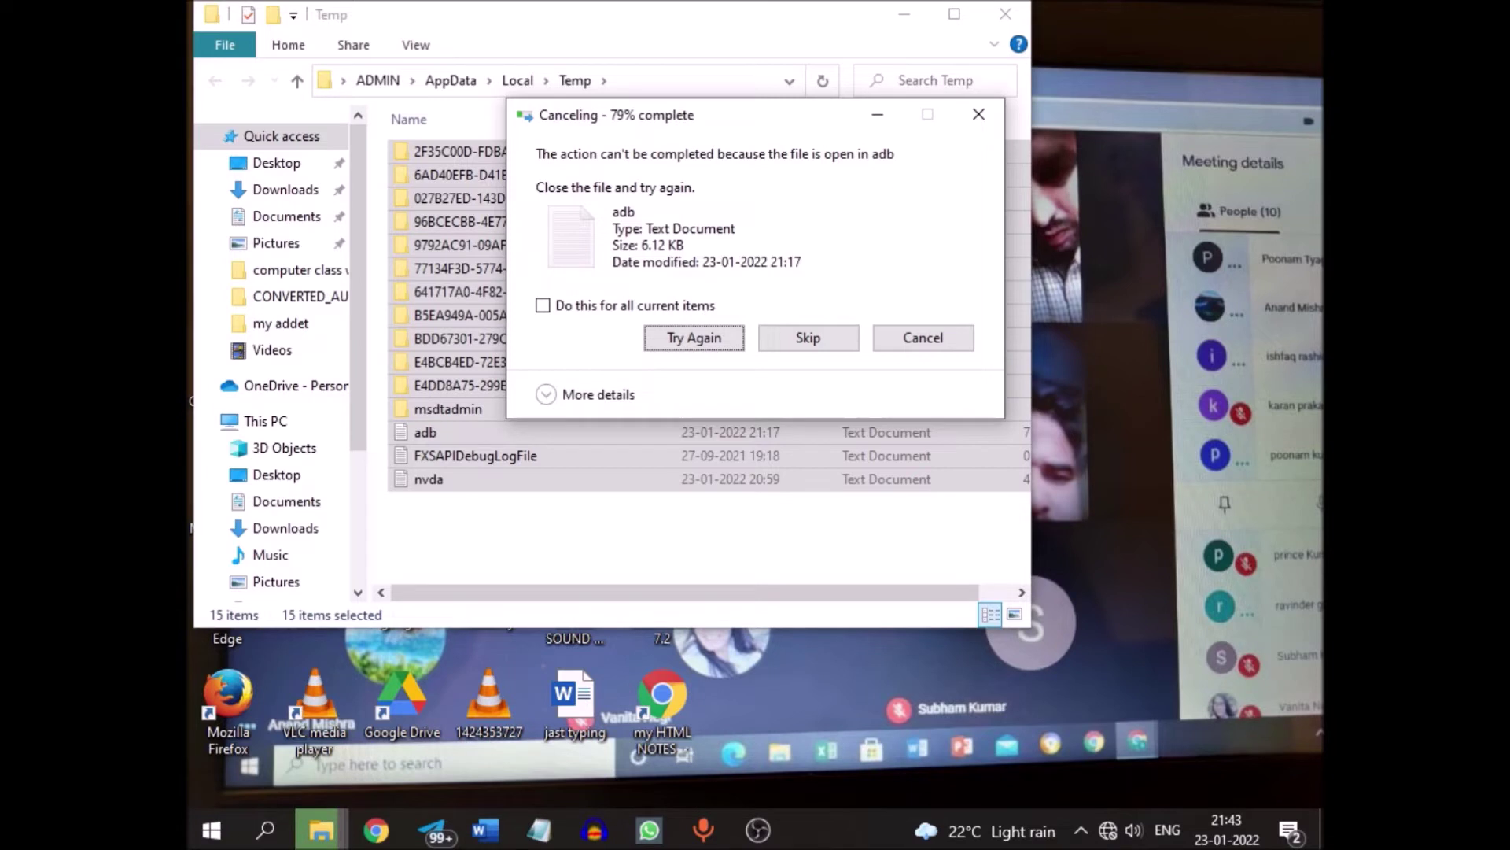
{"action": "key", "text": "Tab"}
{"action": "key", "text": "Tab"}
{"action": "key", "text": "Tab"}
{"action": "key", "text": "Tab"}
{"action": "key", "text": "Escape"}
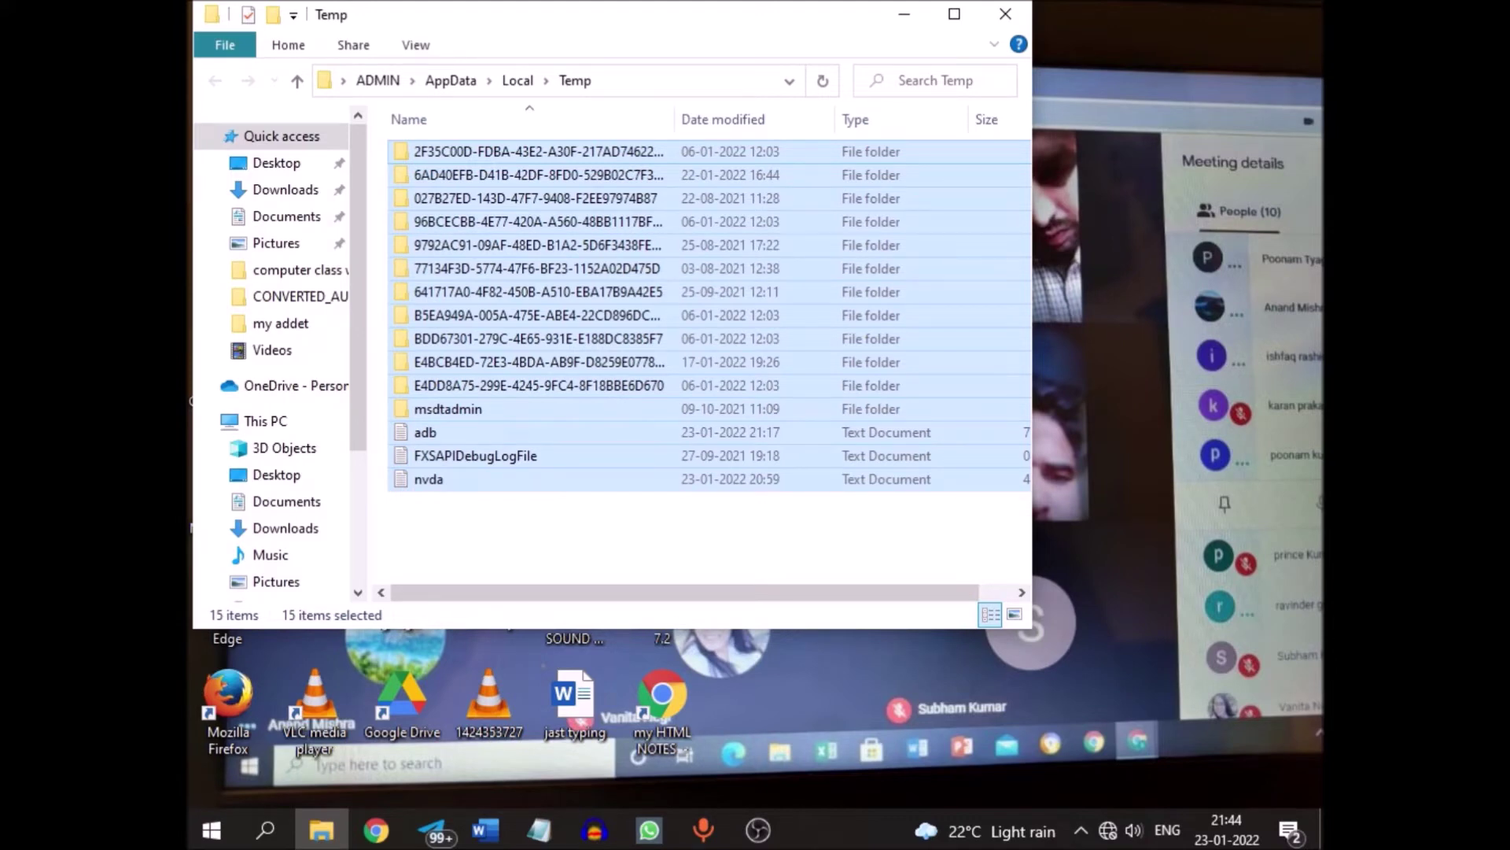
{"action": "key", "text": "alt+F4"}
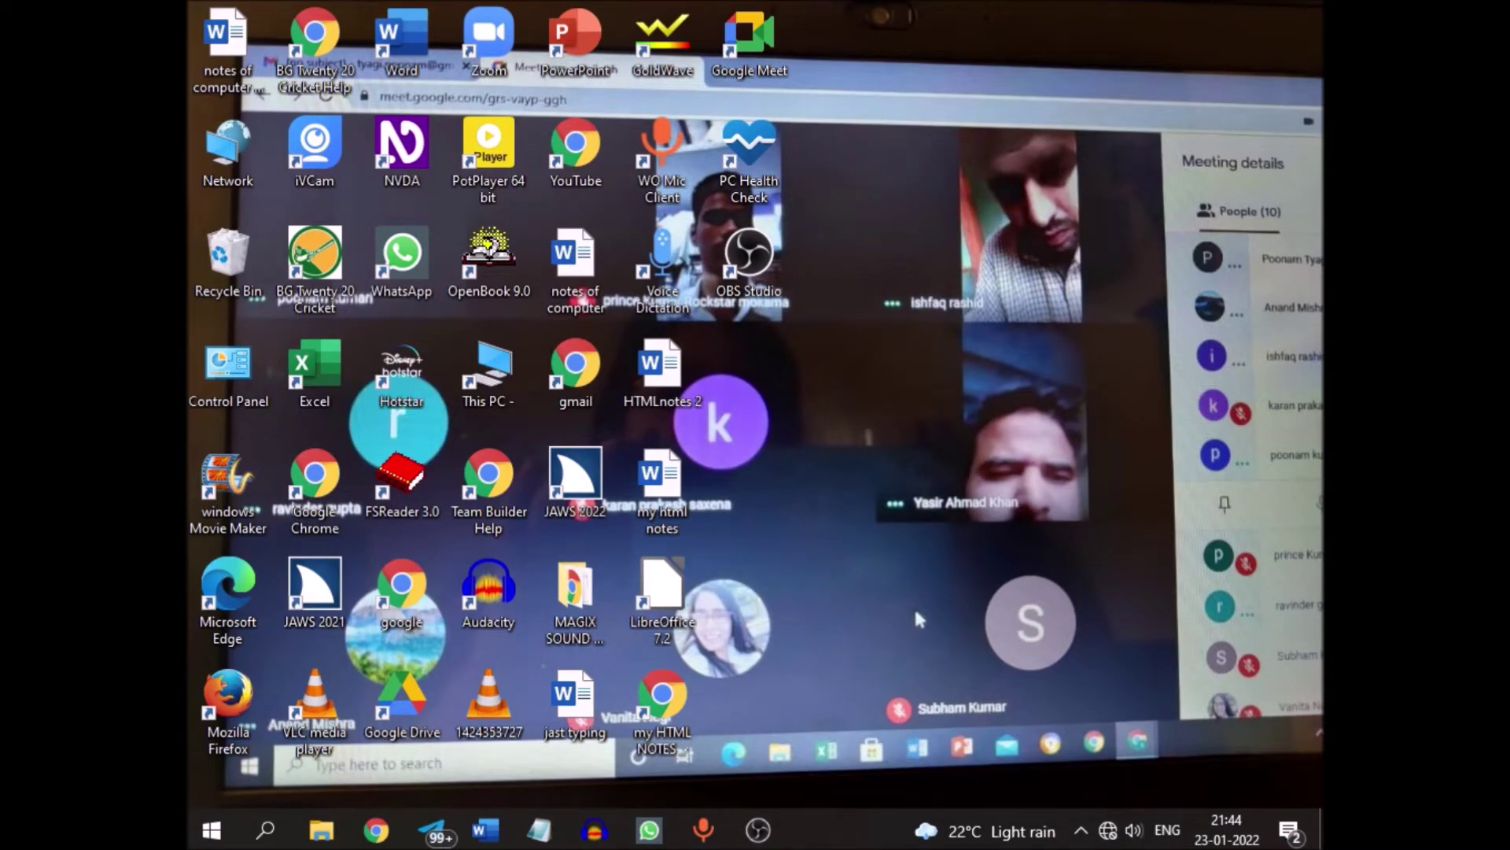
Step: Open the Windows Prefetch folder by running the command "prefetch" and accept permanent access to it
{"action": "key", "text": "super+r"}
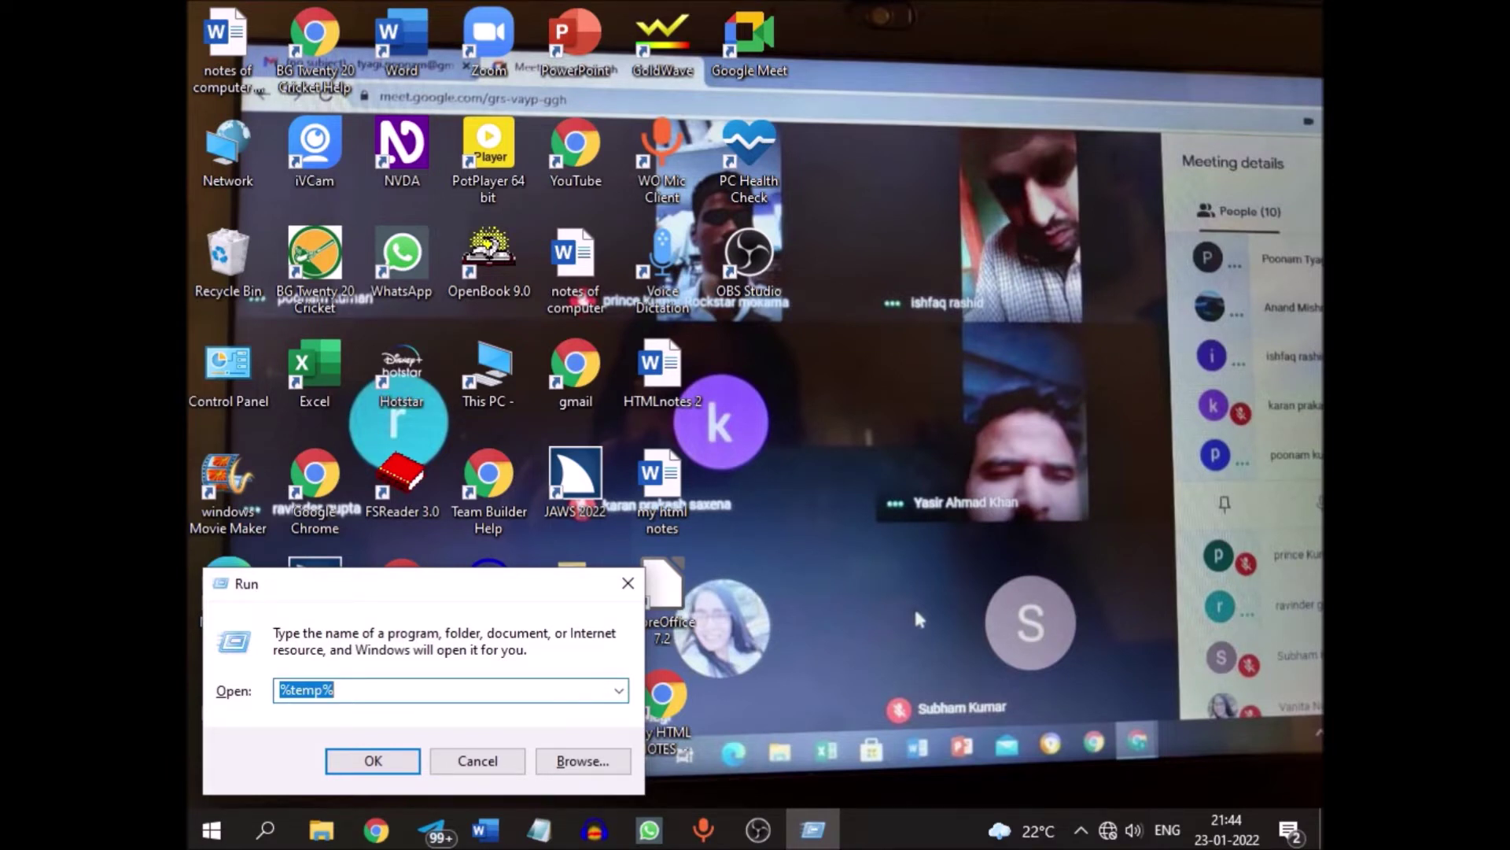
{"action": "type", "text": "p"}
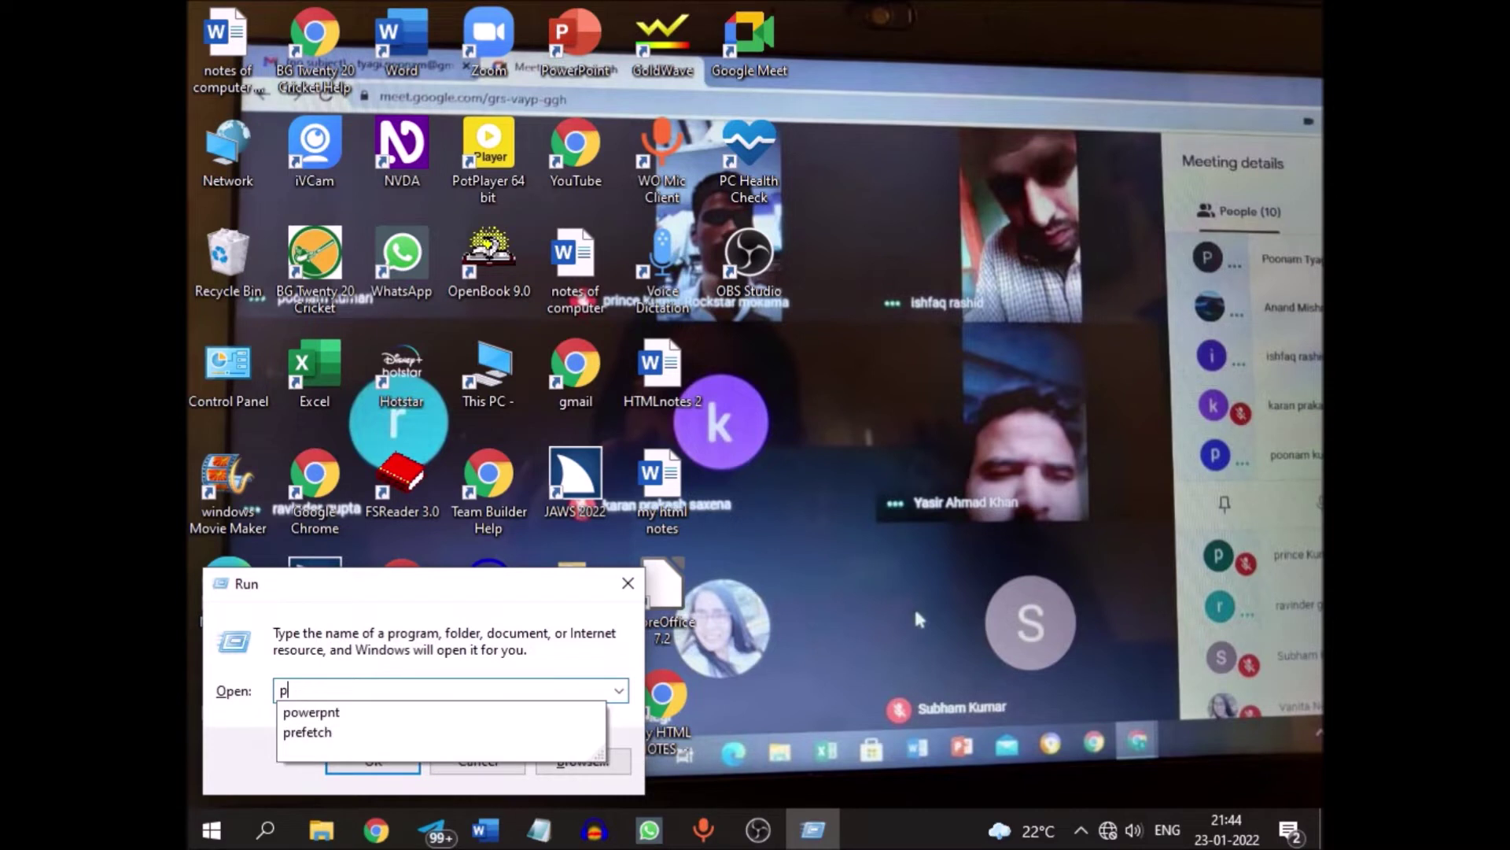
{"action": "type", "text": "refe"}
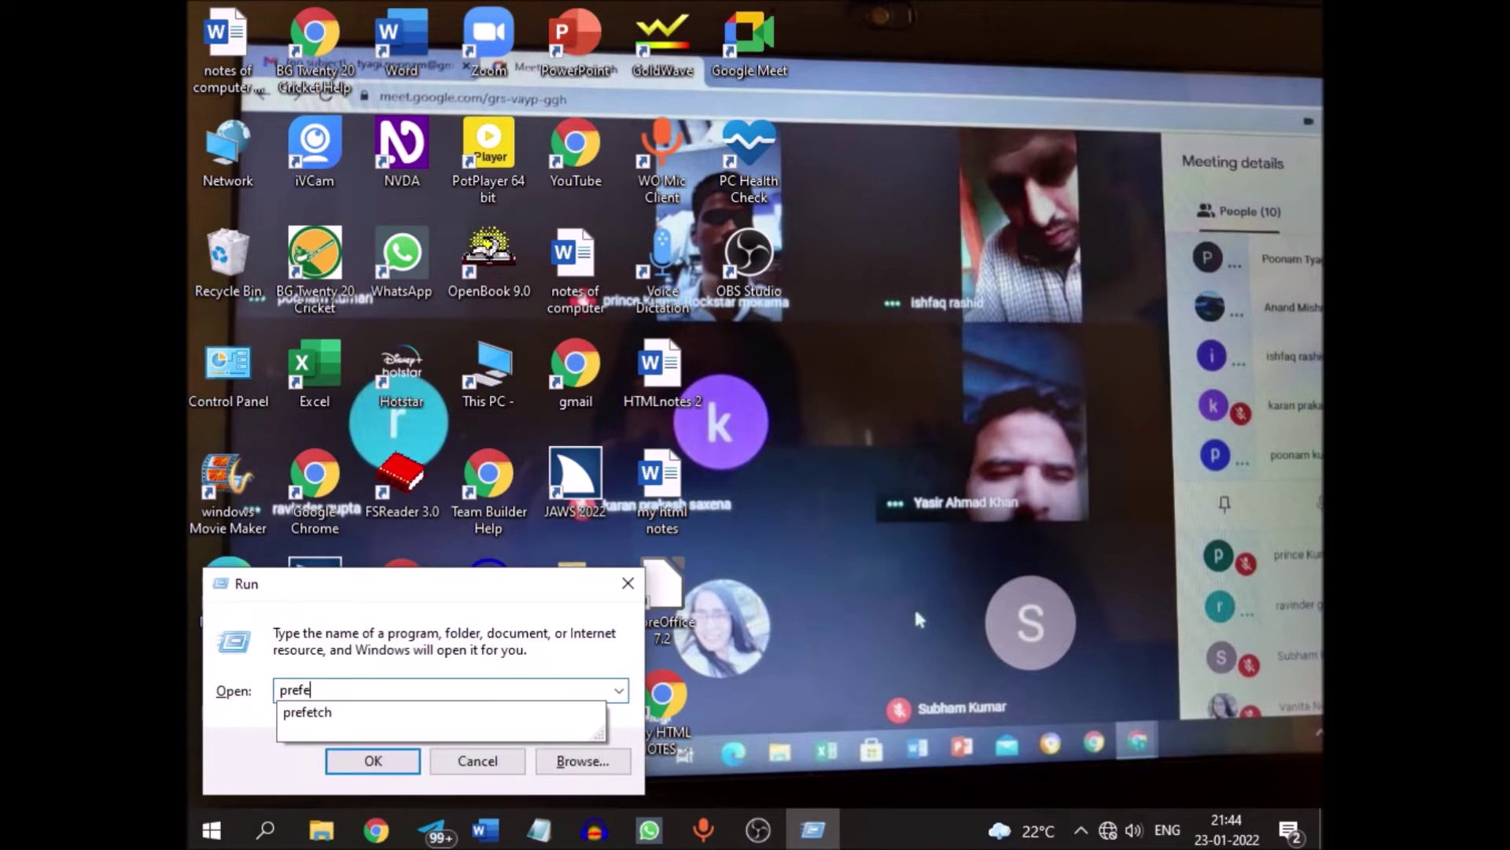
{"action": "type", "text": "tch"}
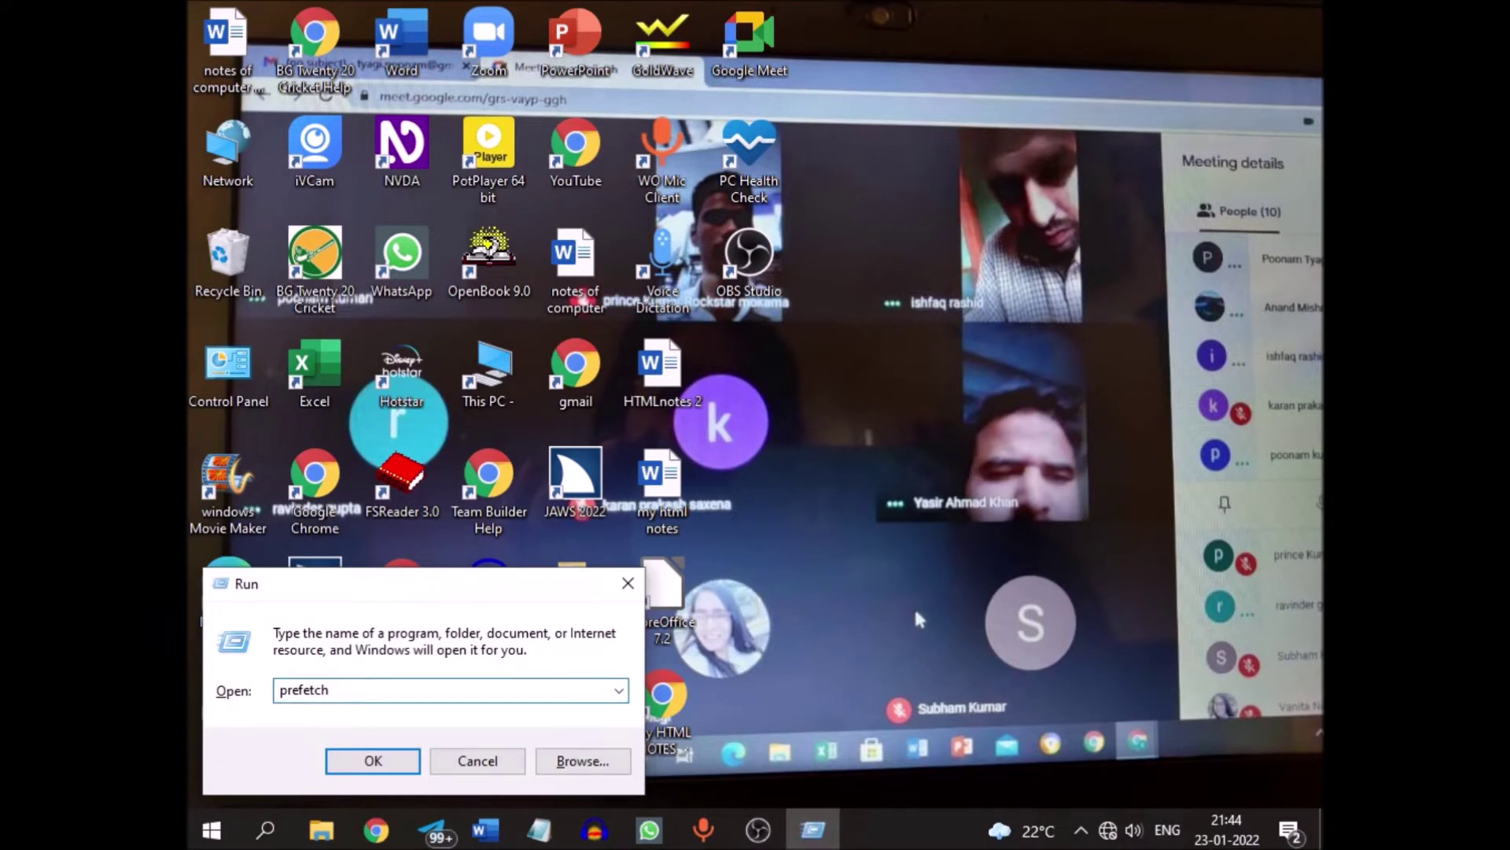
{"action": "key", "text": "Return"}
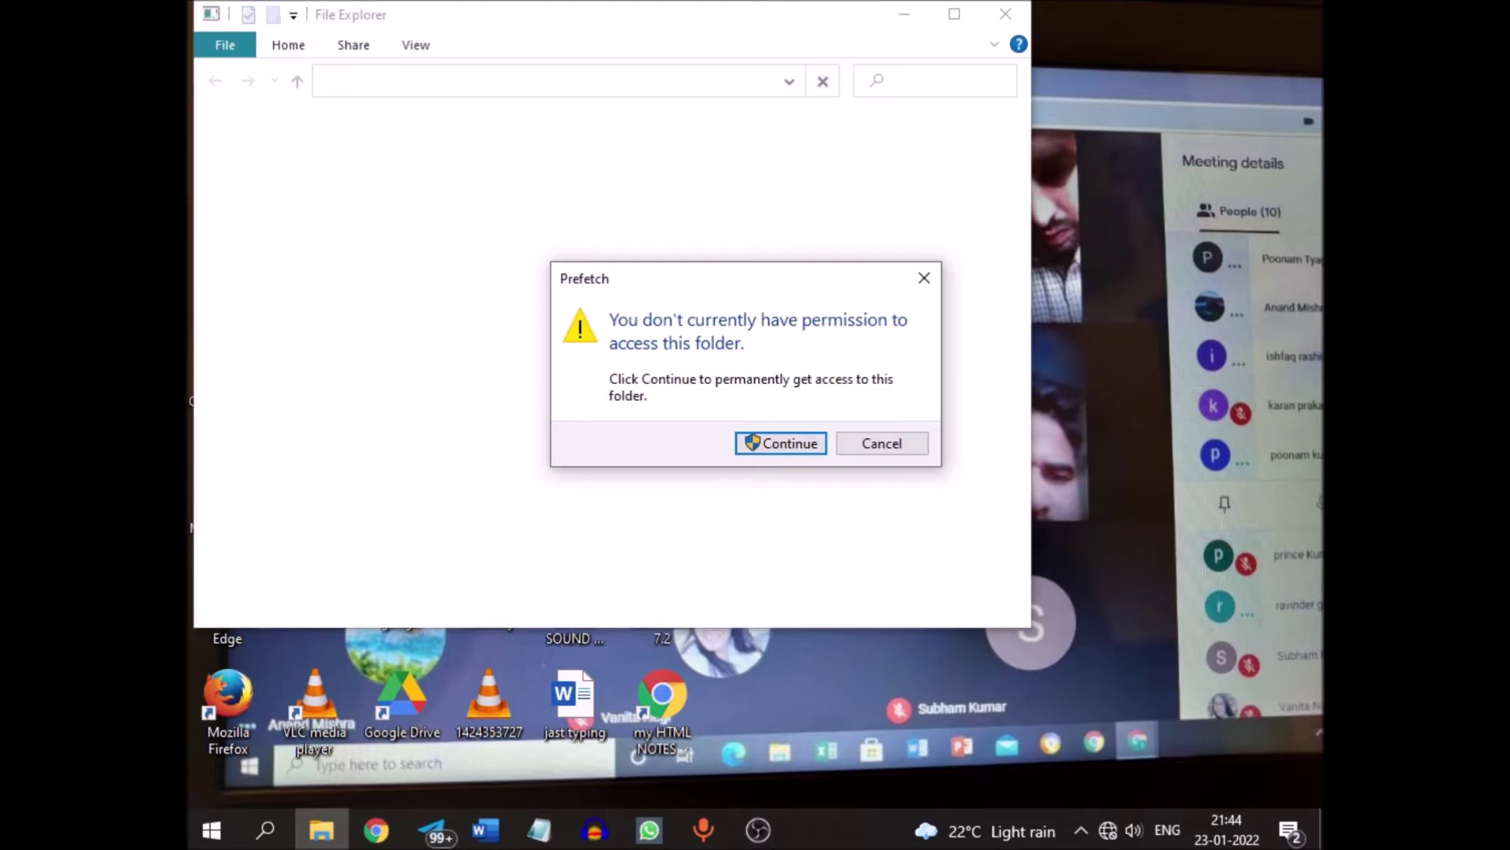
{"action": "key", "text": "Return"}
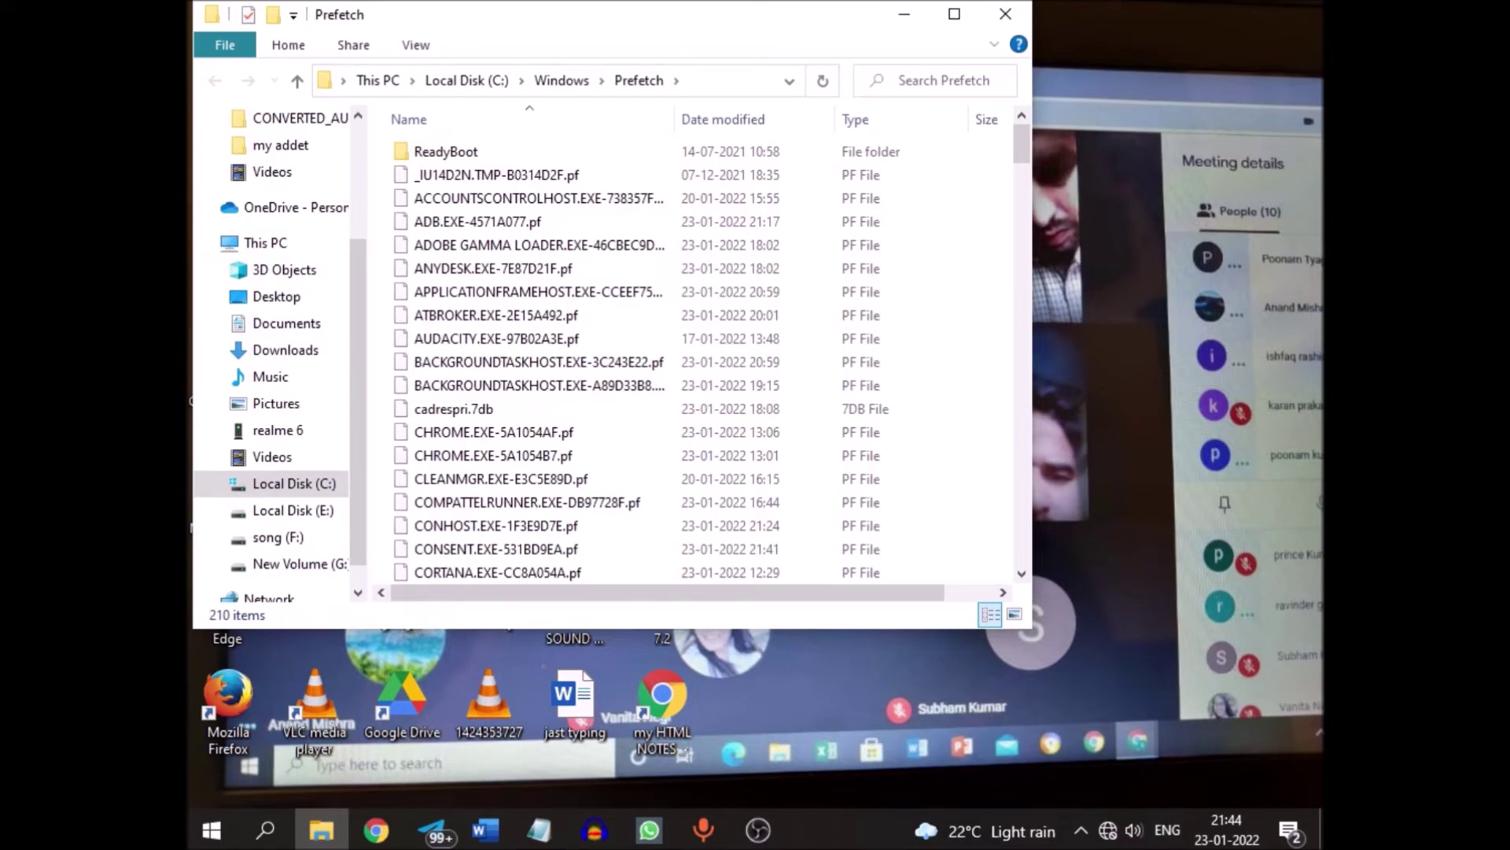
Step: Permanently delete all items in the Windows Prefetch folder
{"action": "key", "text": "ctrl+a"}
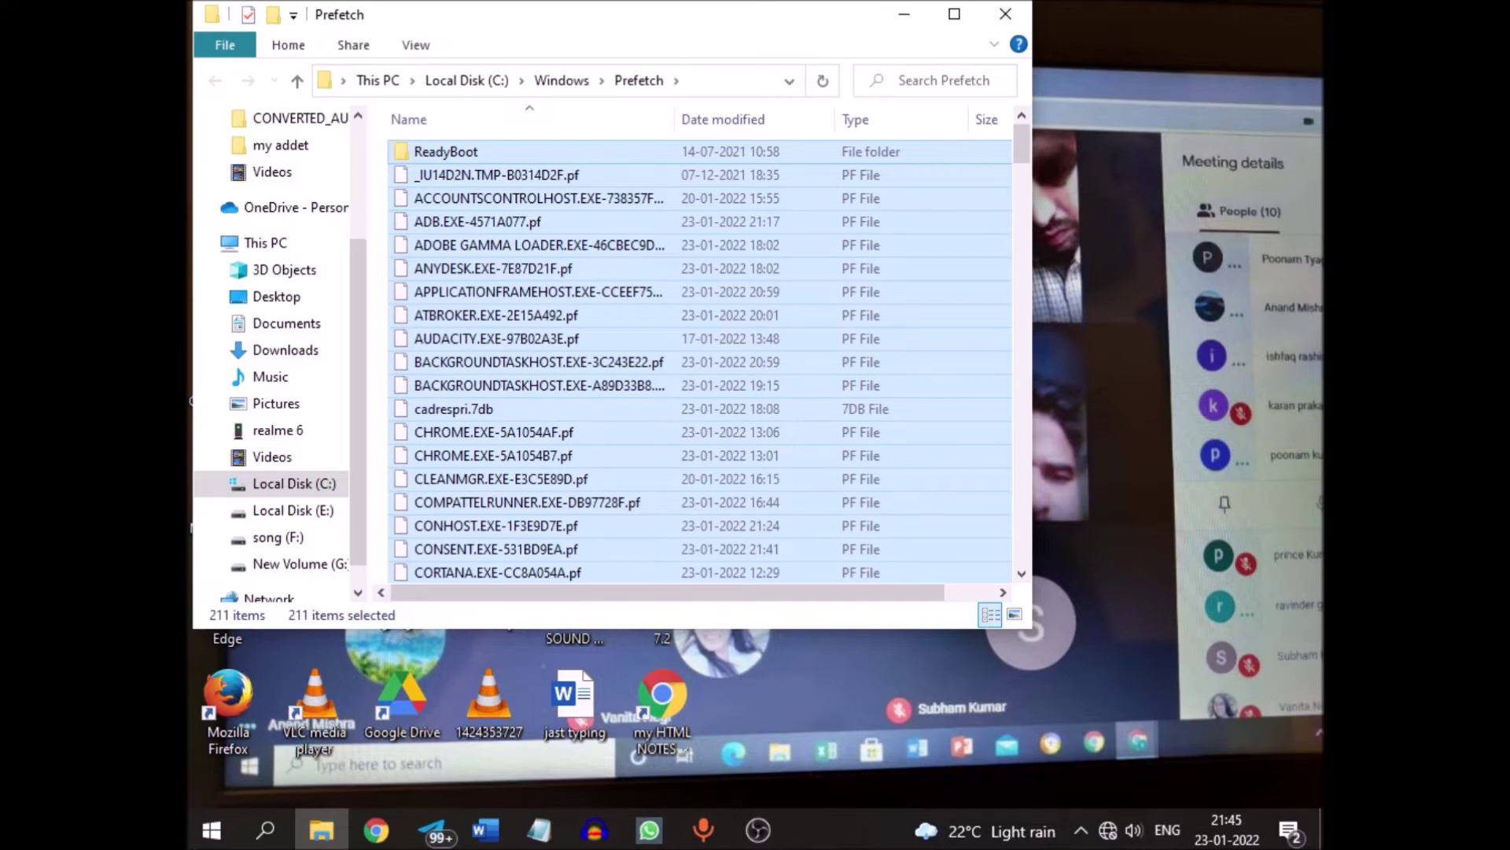
{"action": "key", "text": "shift+Delete"}
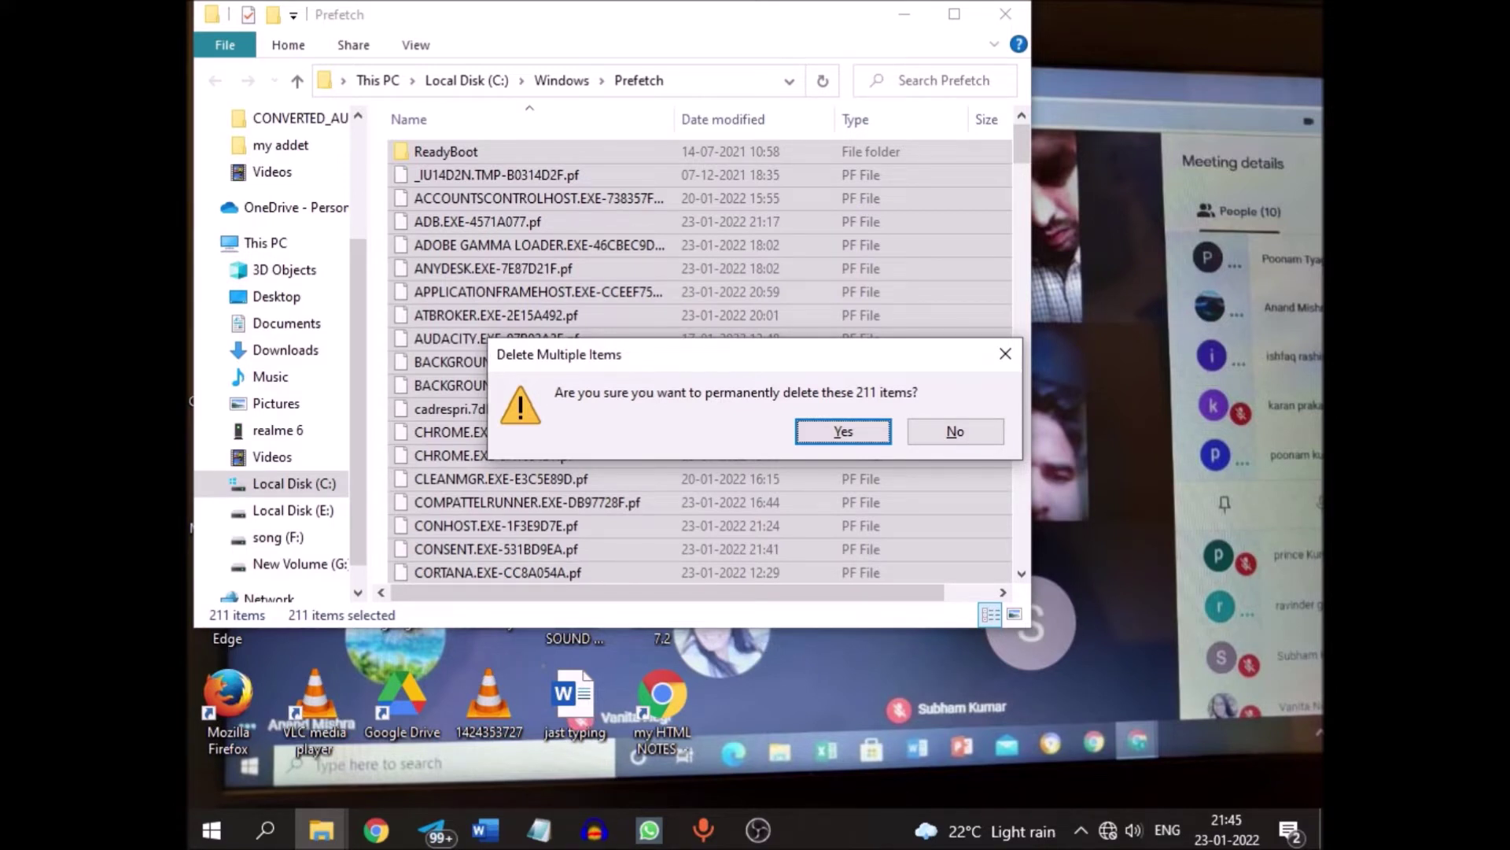
{"action": "key", "text": "Return"}
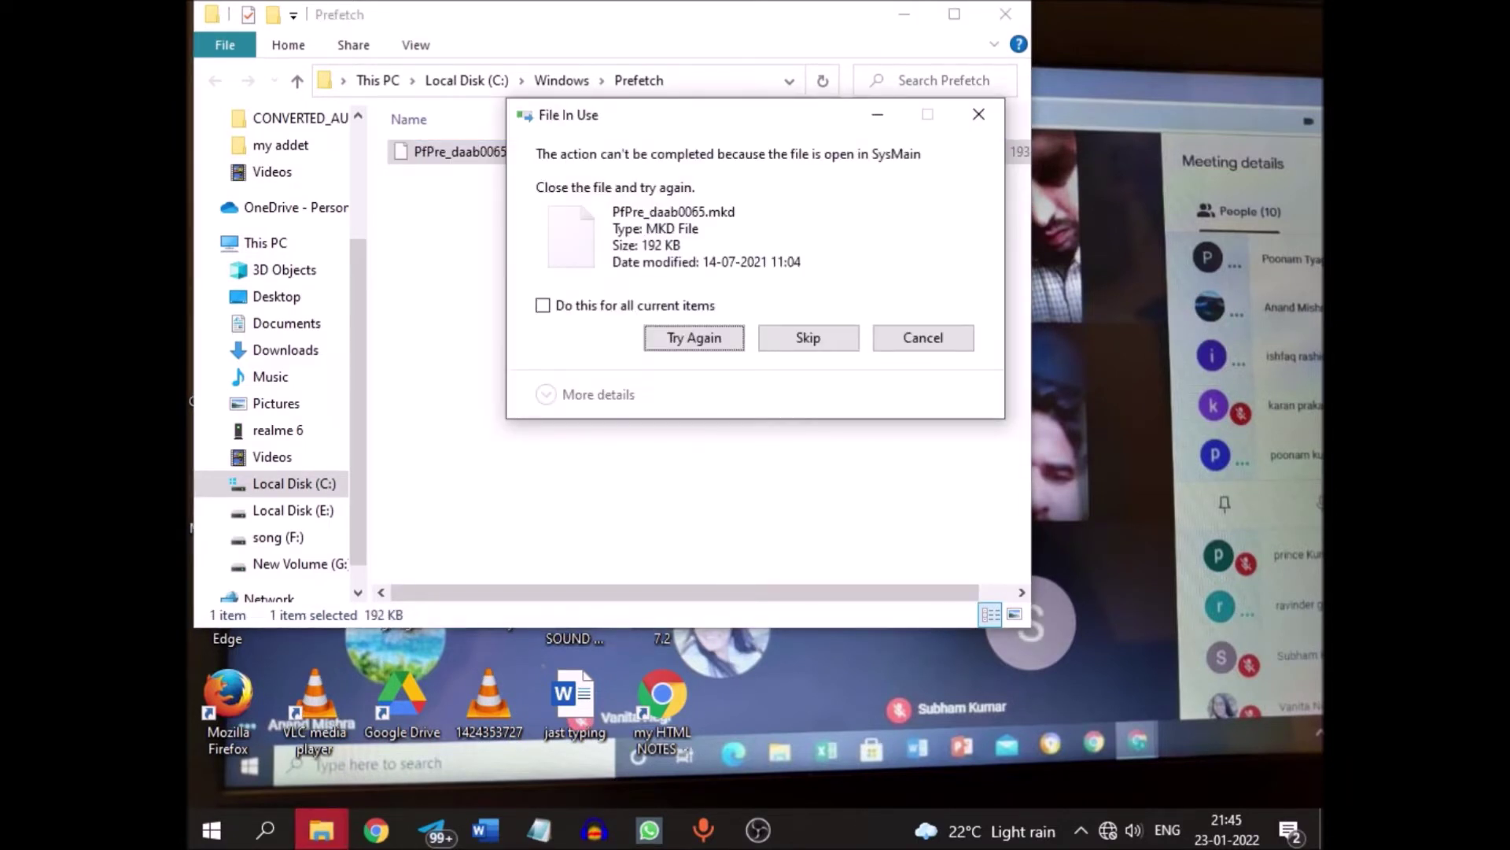
Step: Retry deleting PfPre_daab0065.mkd, cancel the remaining deletion, and close the Prefetch folder
{"action": "key", "text": "Return"}
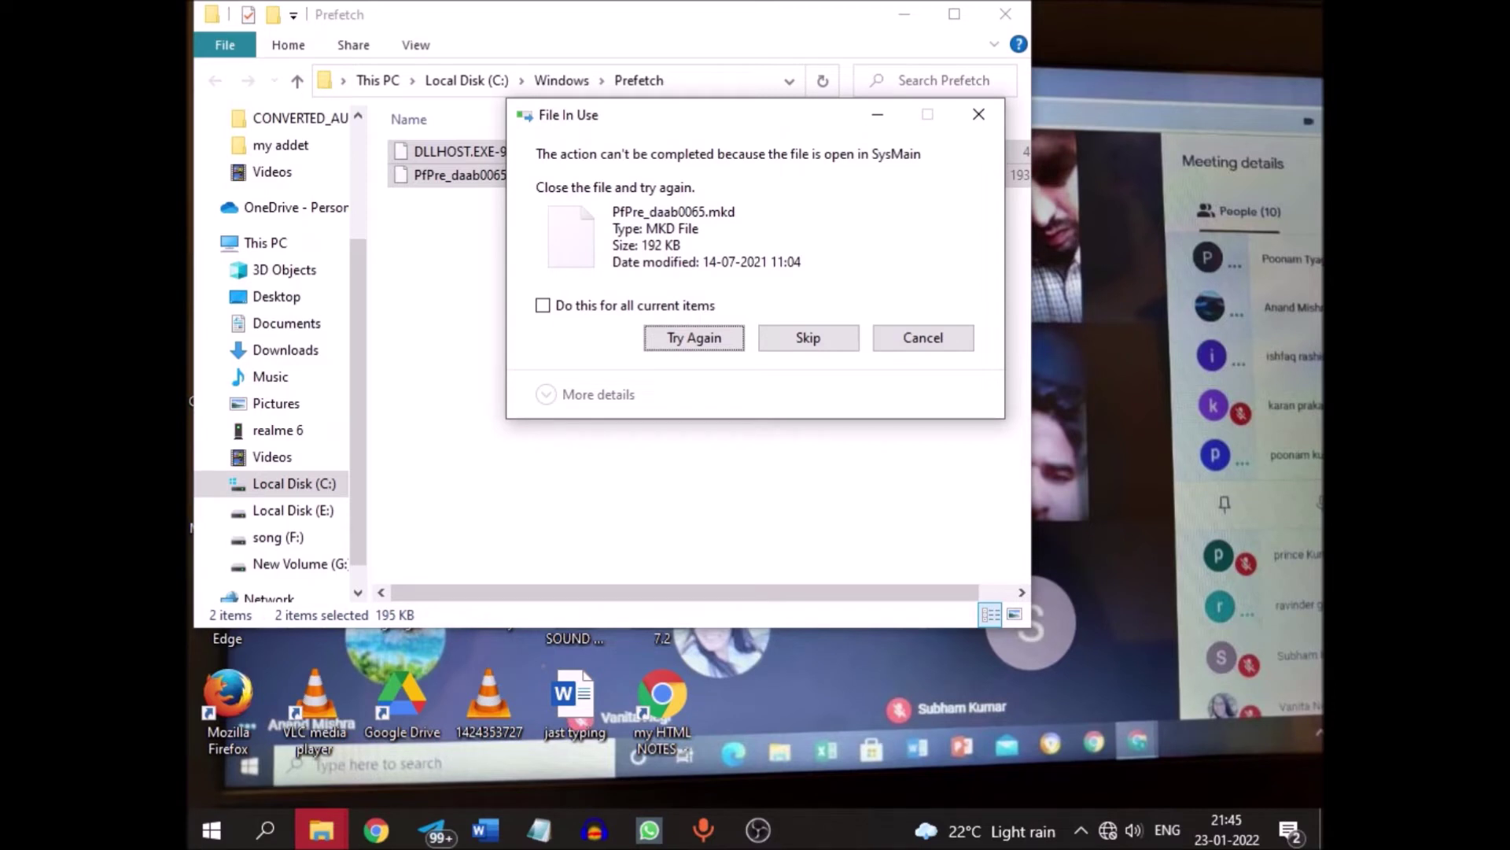
{"action": "key", "text": "Return"}
{"action": "key", "text": "Escape"}
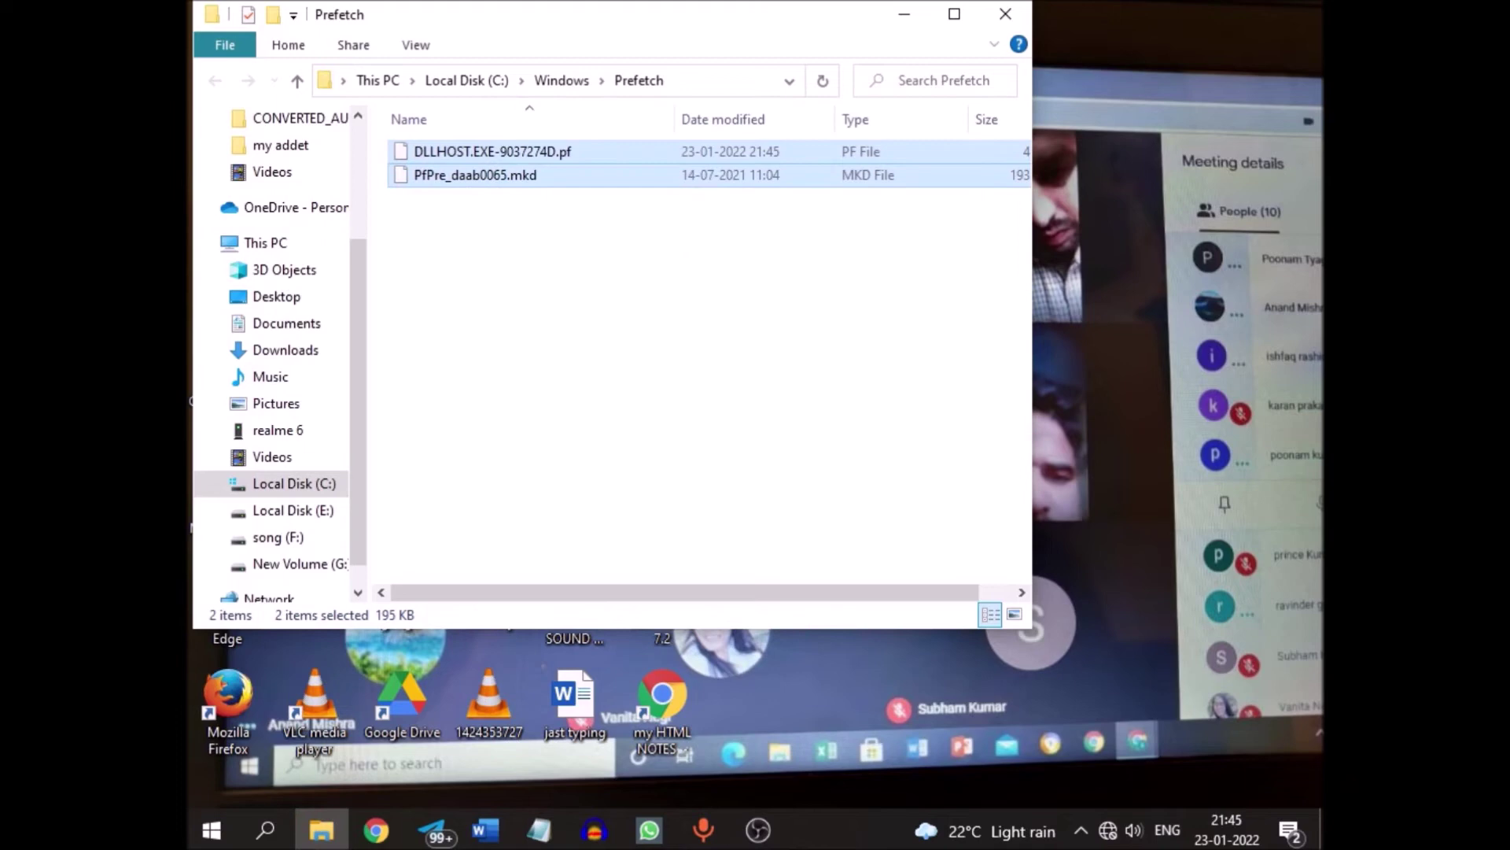
{"action": "key", "text": "alt+F4"}
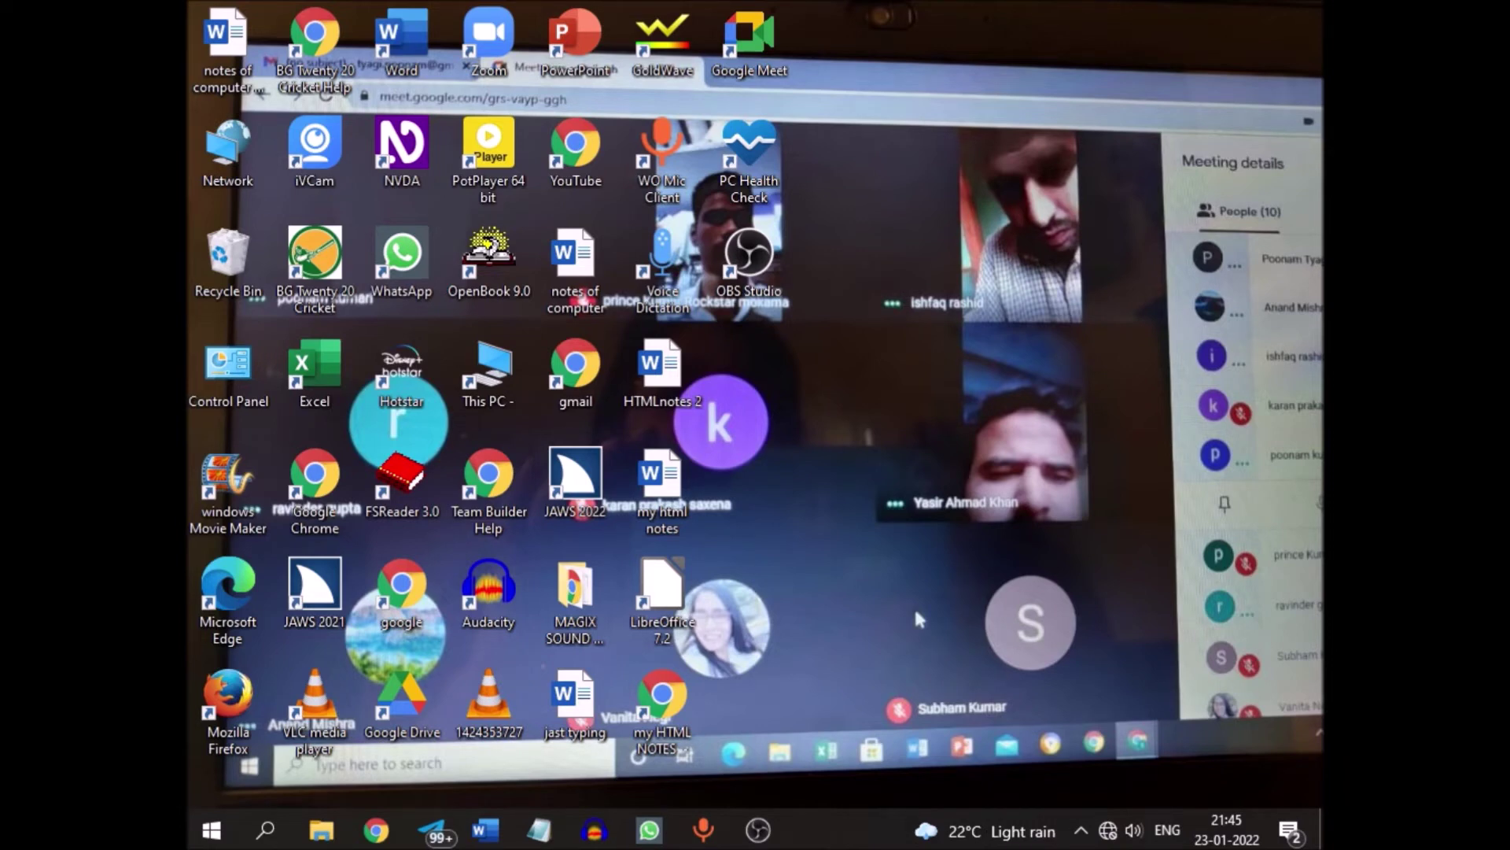
Step: Open the Disk Cleanup app and start a cleanup scan of drive C:
{"action": "key", "text": "super"}
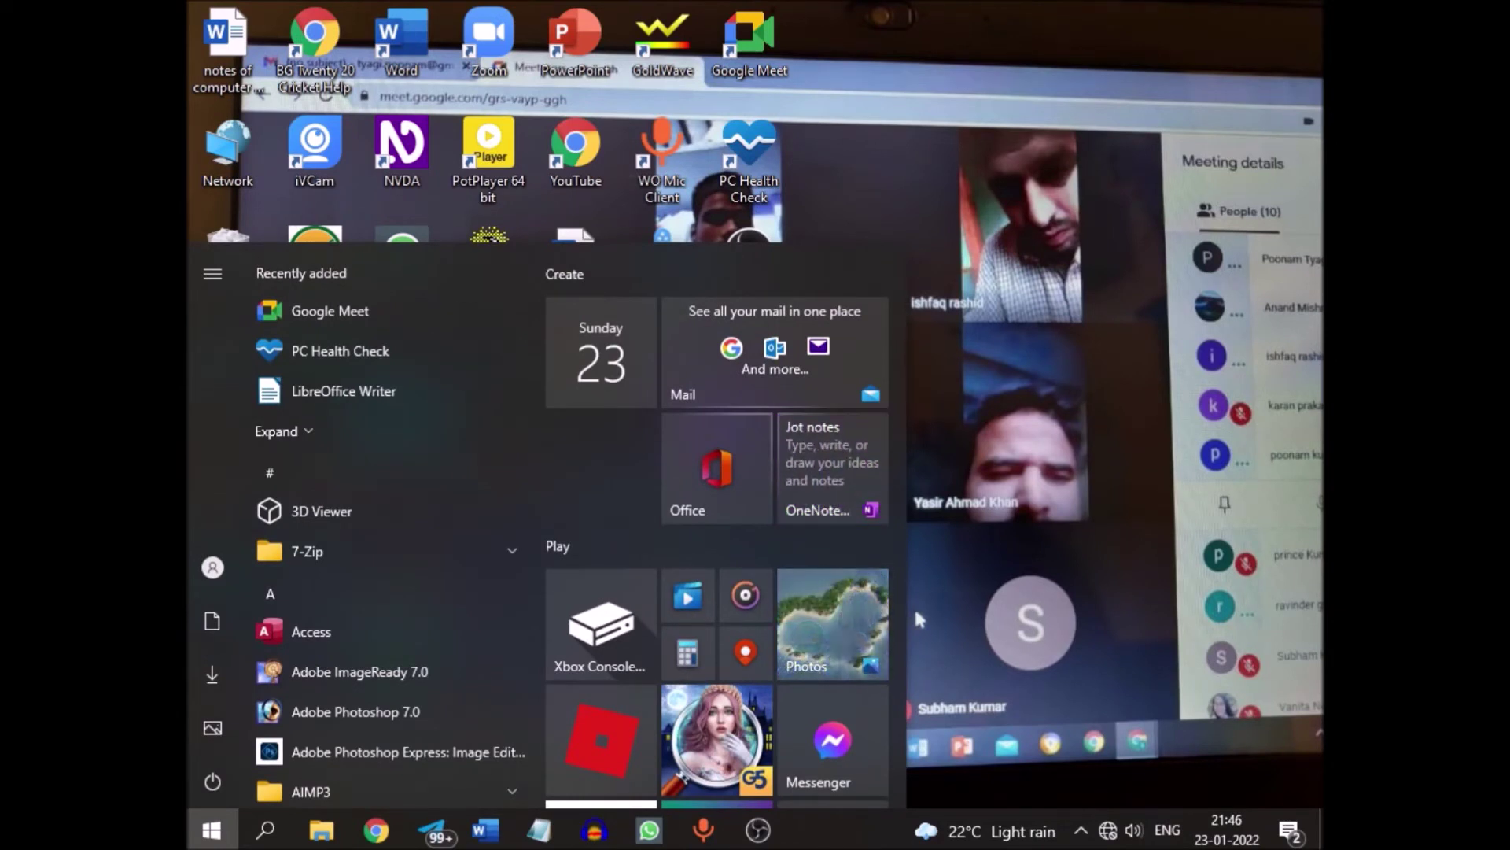
{"action": "type", "text": "disk"}
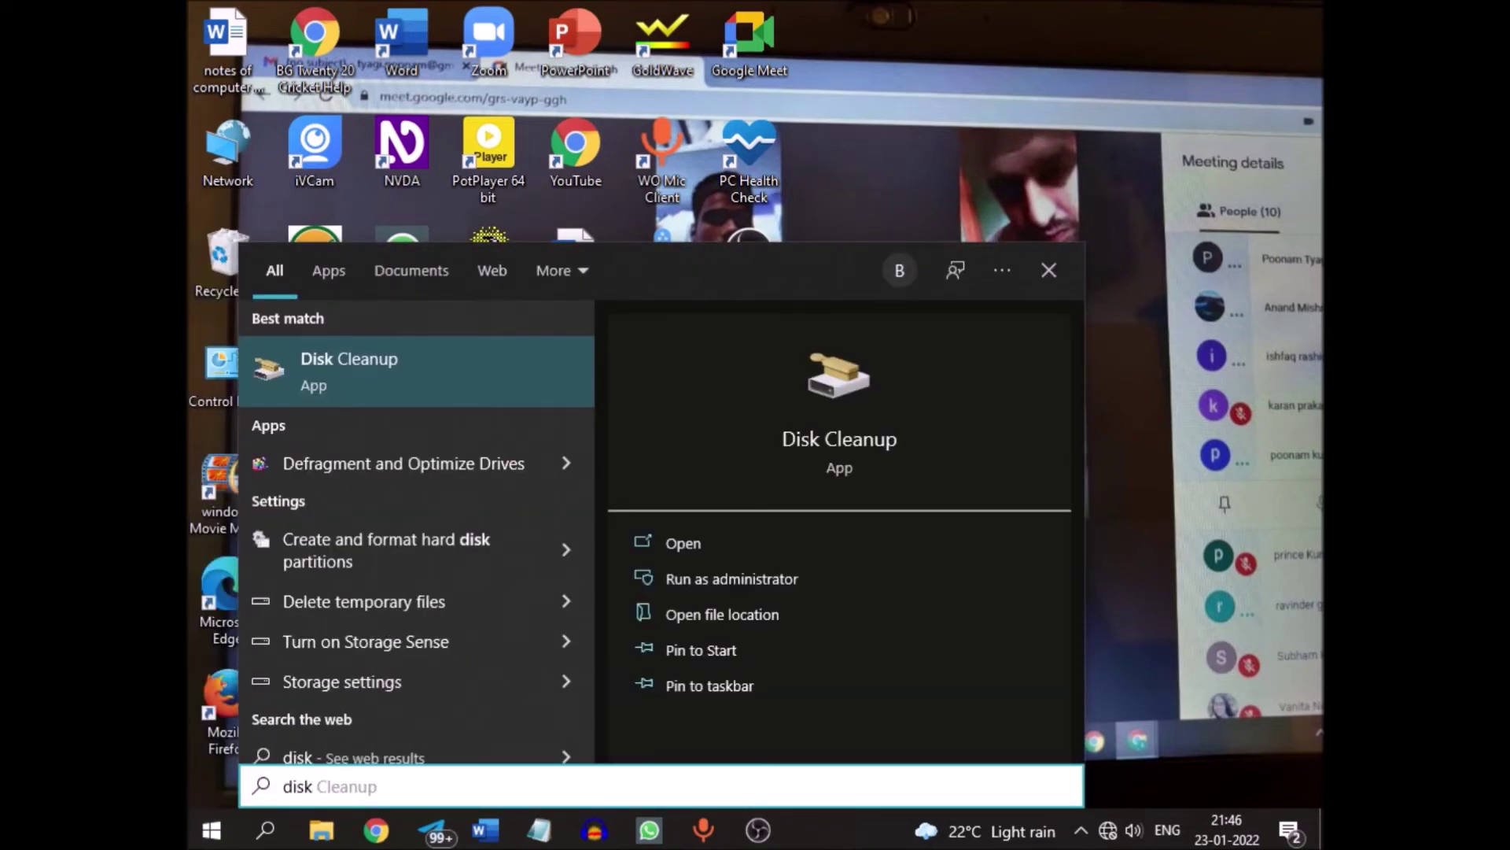
{"action": "key", "text": "Return"}
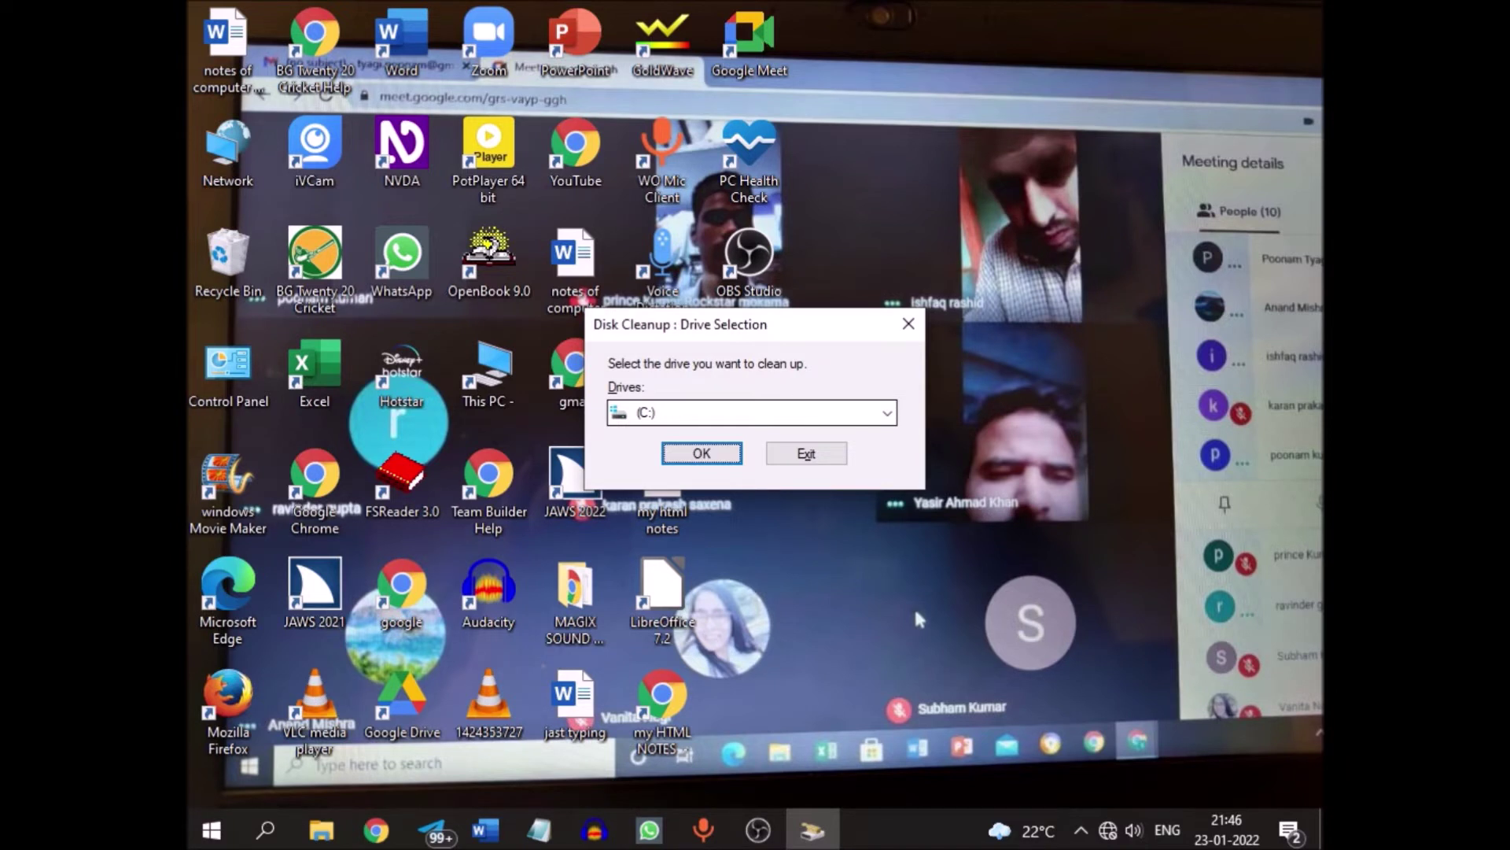
{"action": "key", "text": "Tab"}
{"action": "key", "text": "Tab"}
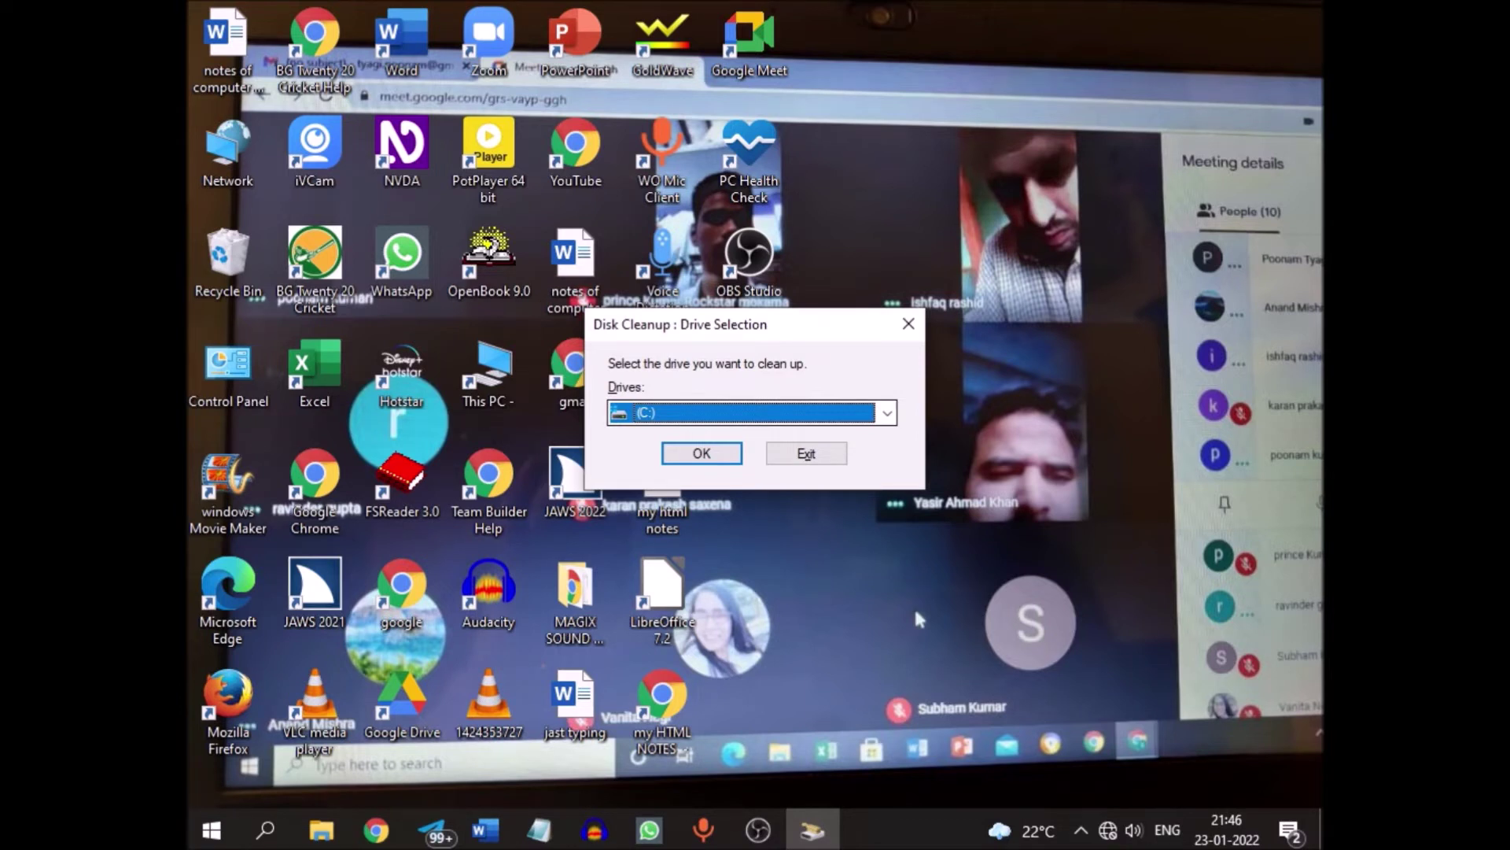
{"action": "key", "text": "Tab"}
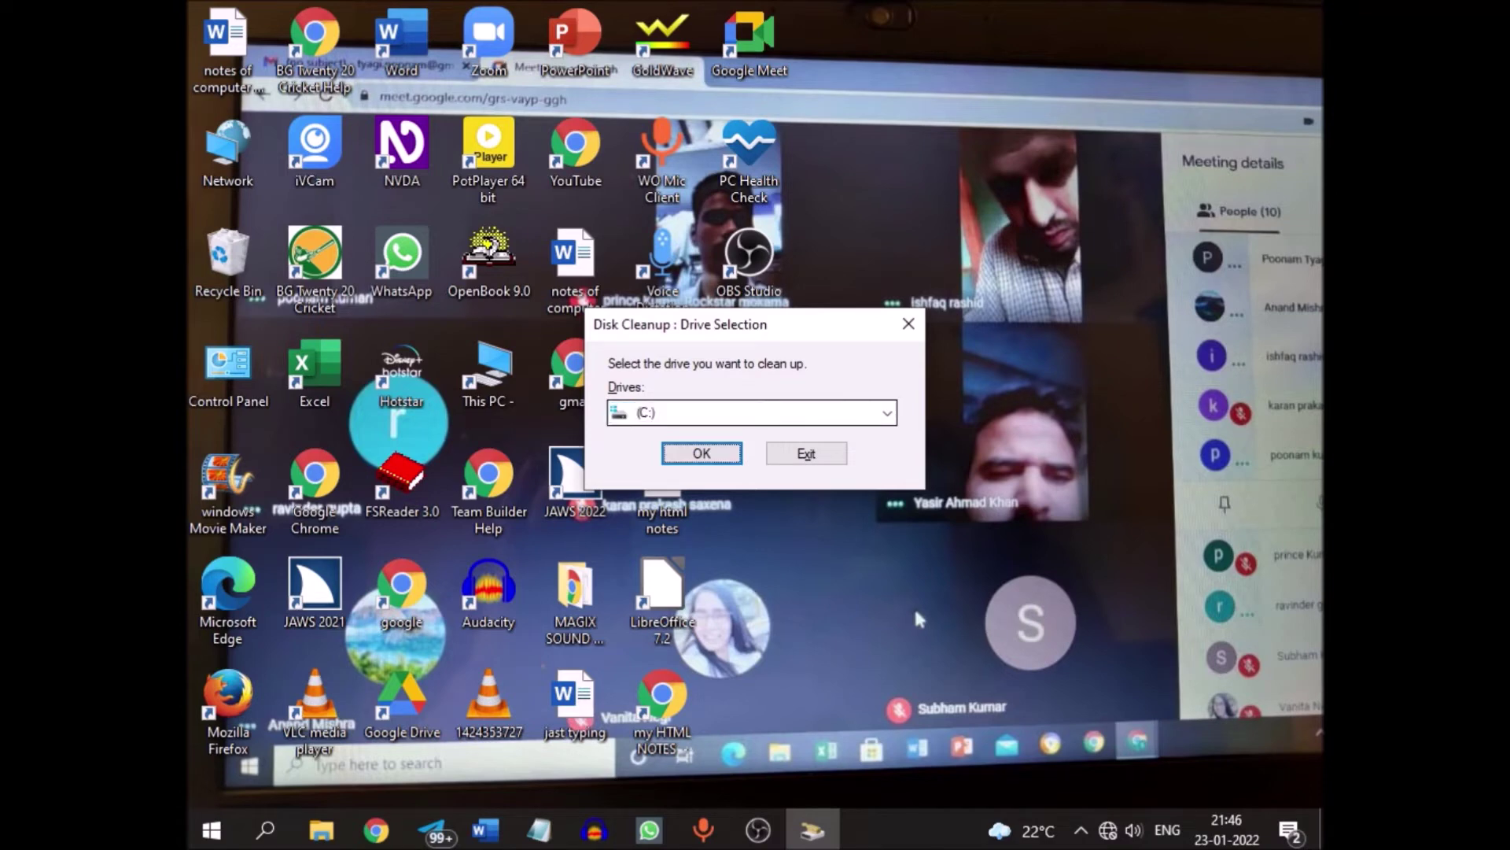
{"action": "key", "text": "Return"}
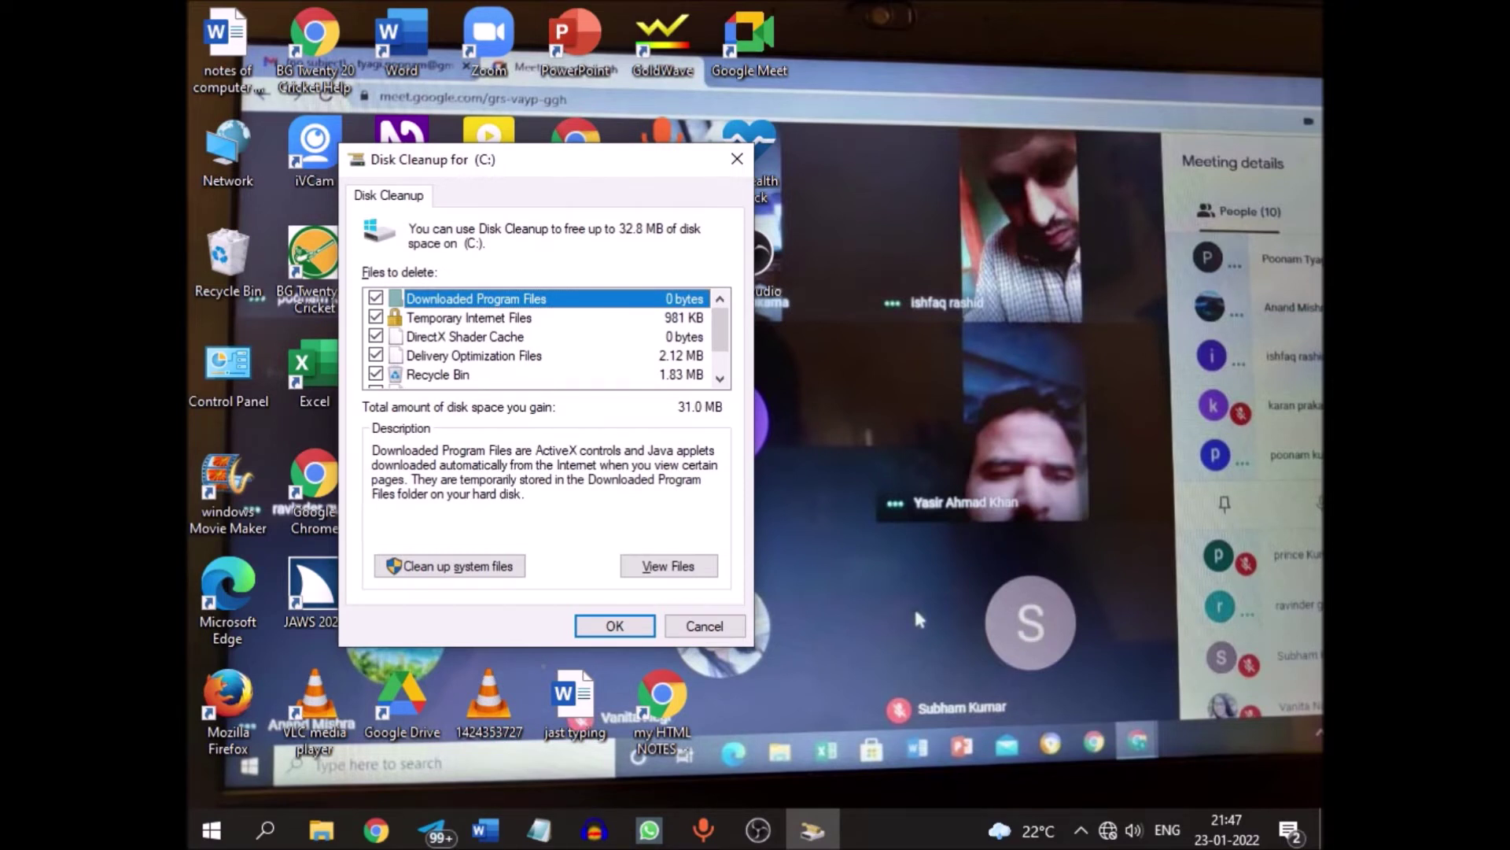
Step: Go through the file categories to delete on drive C: and include Temporary files in the cleanup
{"action": "key", "text": "Down"}
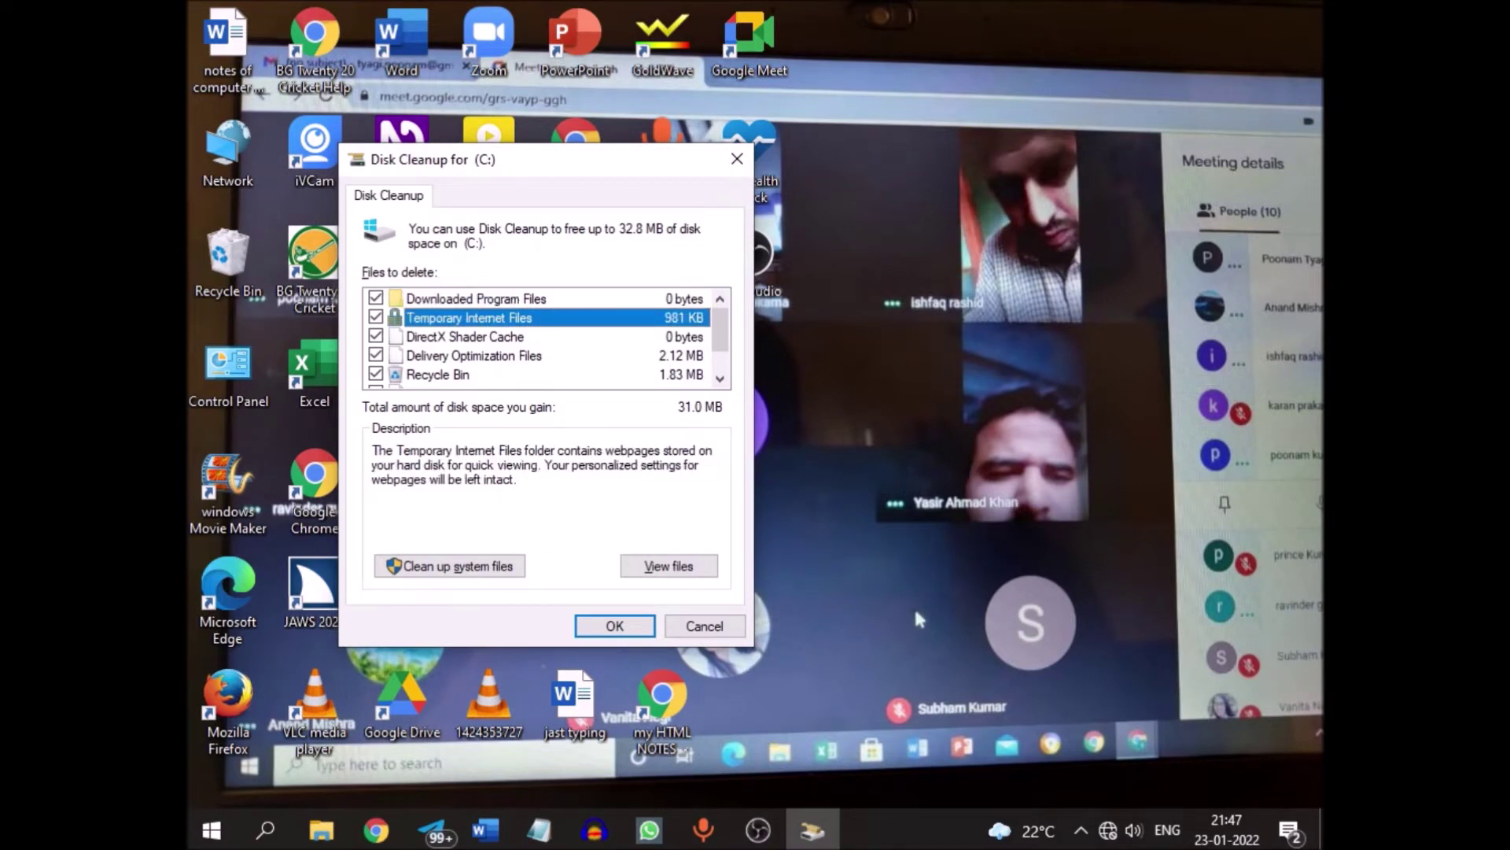
{"action": "key", "text": "Down"}
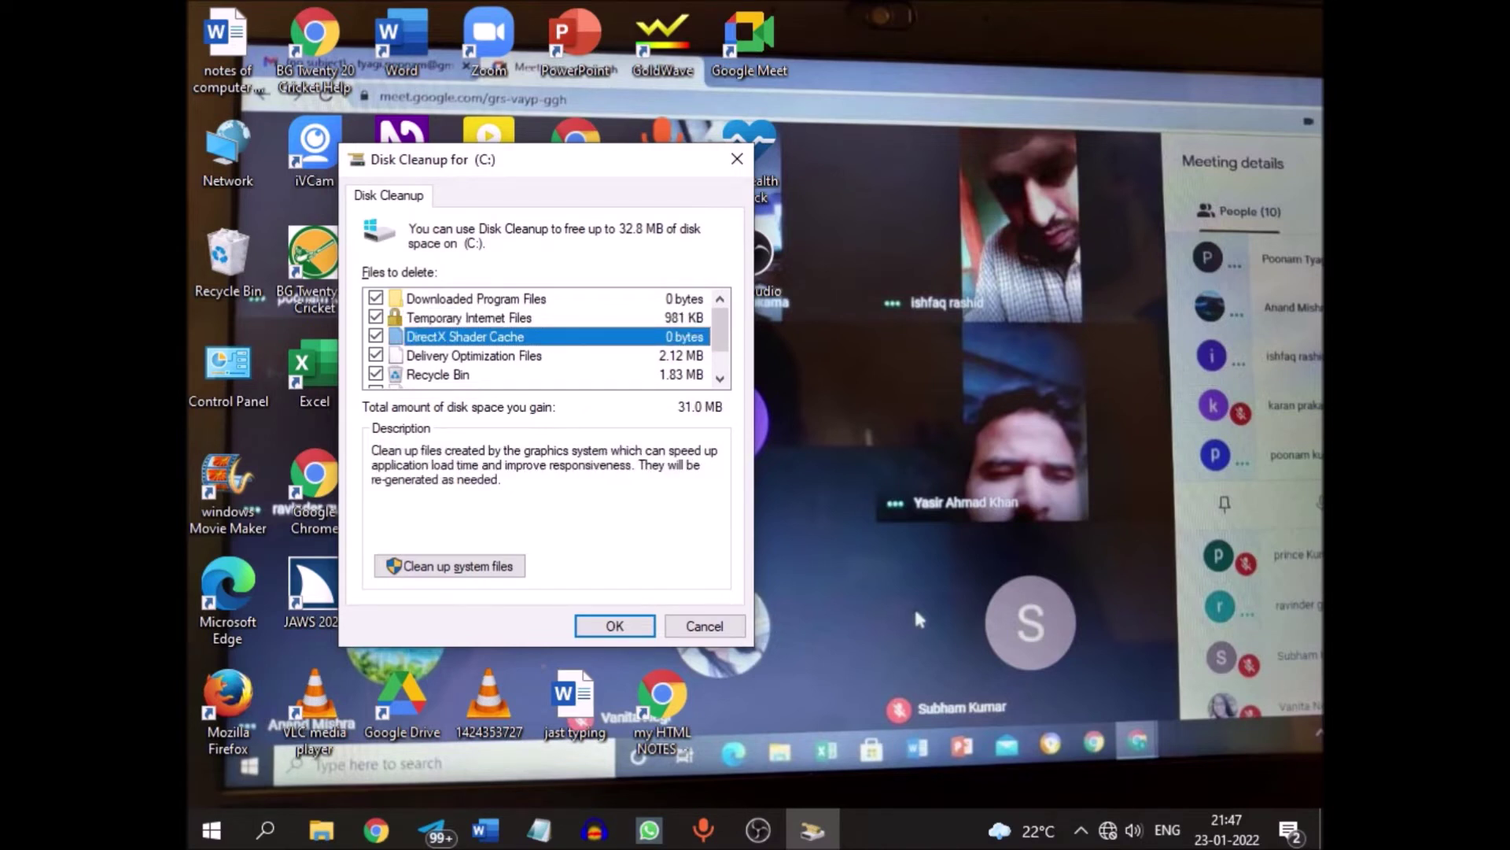
{"action": "key", "text": "Down"}
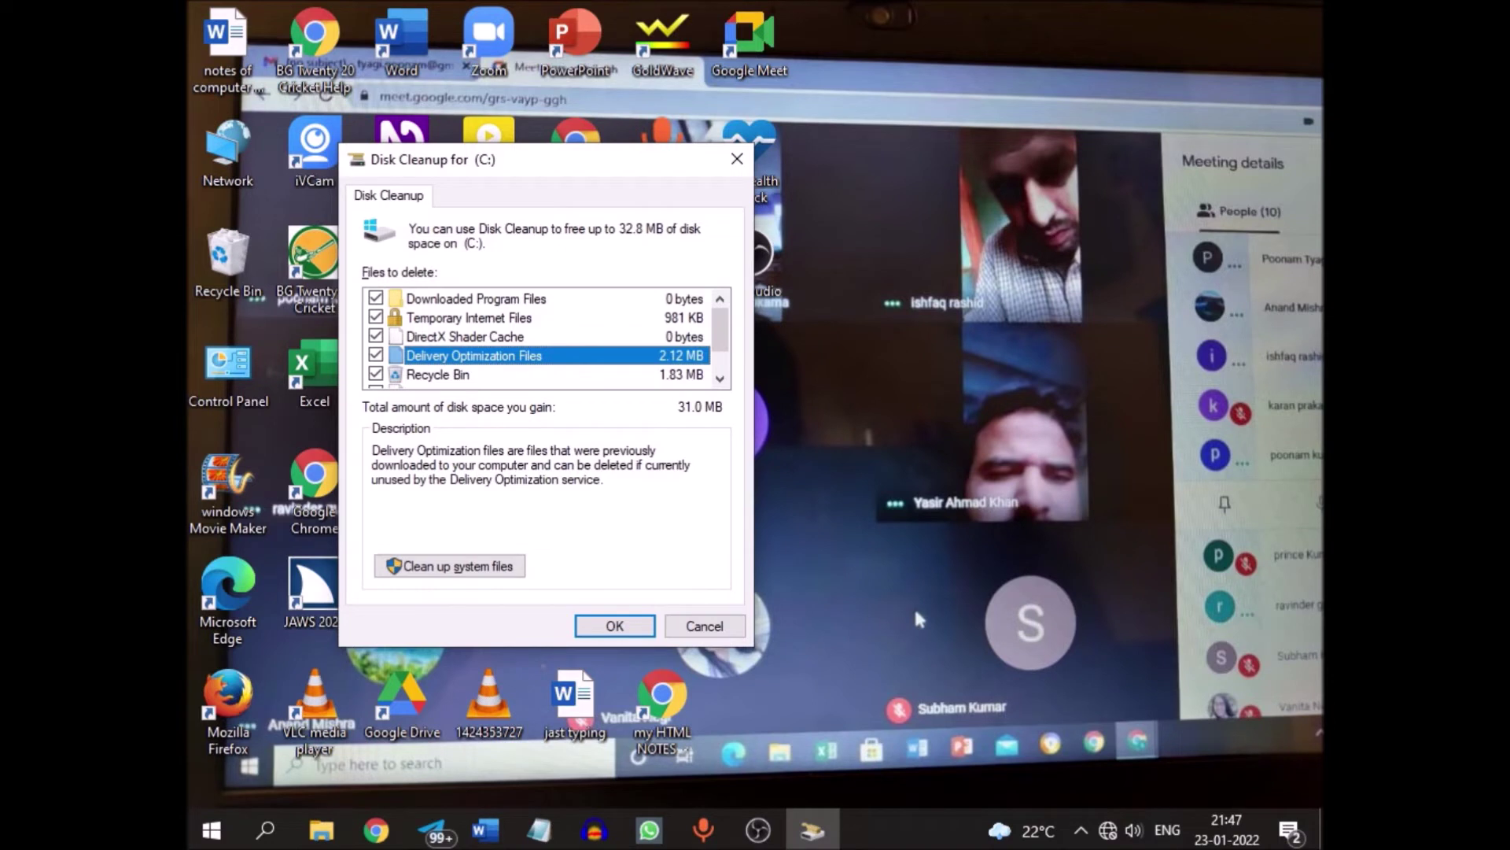
{"action": "key", "text": "Down"}
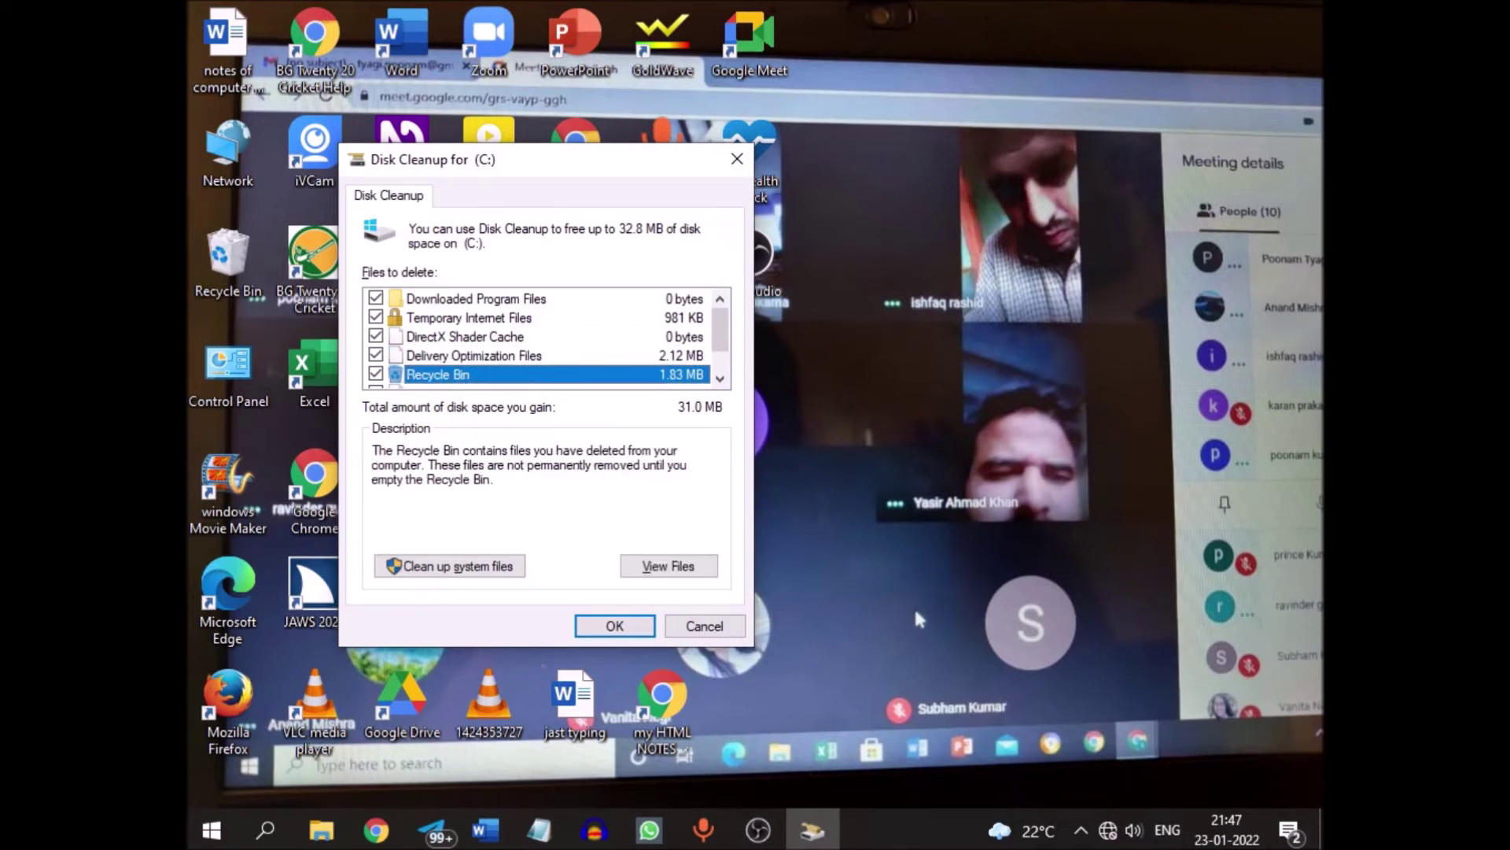
{"action": "key", "text": "Down"}
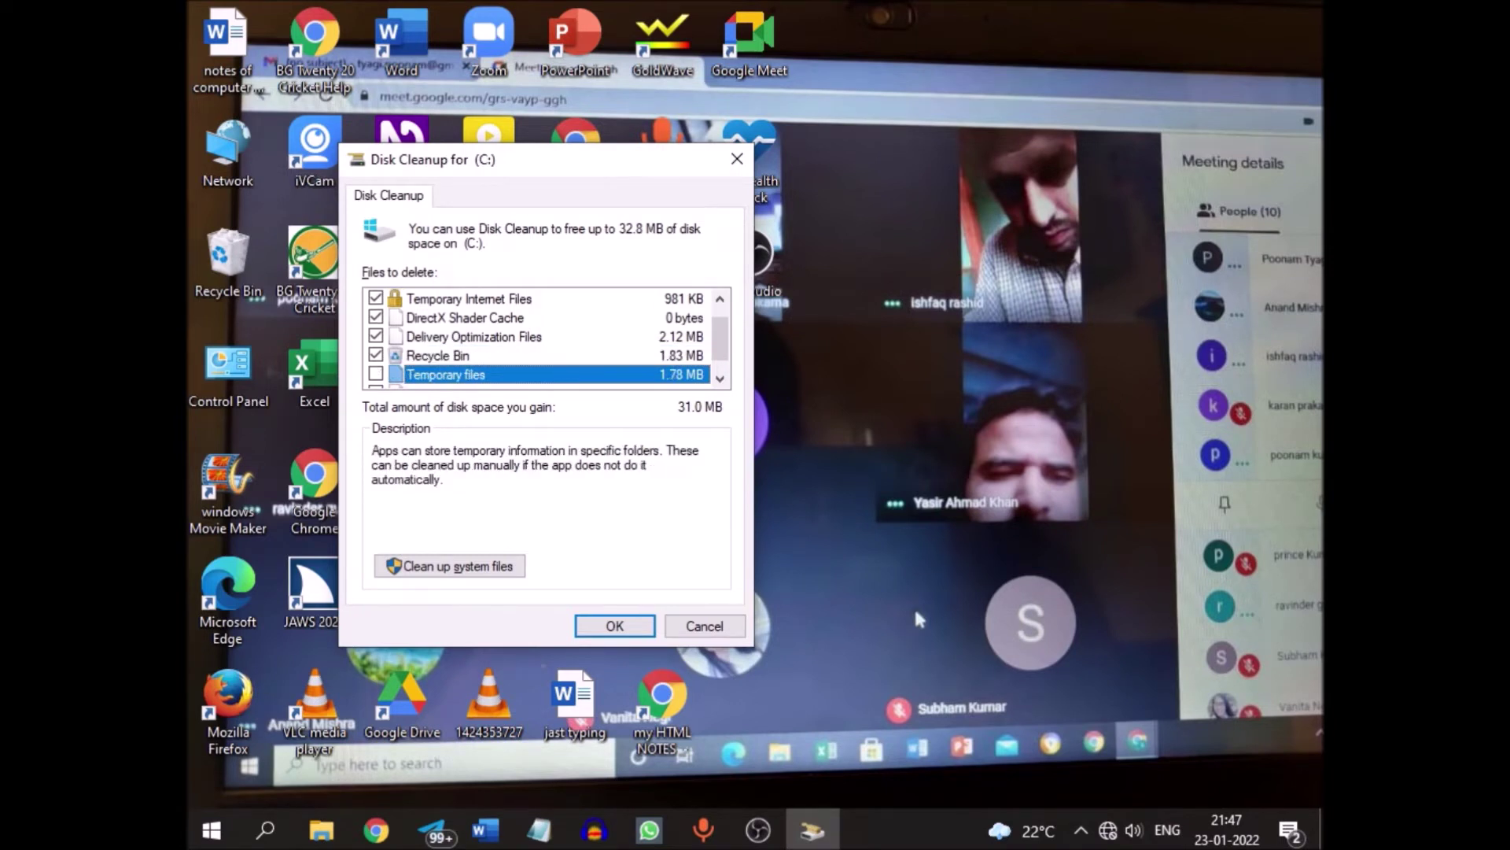
{"action": "key", "text": "space"}
{"action": "key", "text": "Down"}
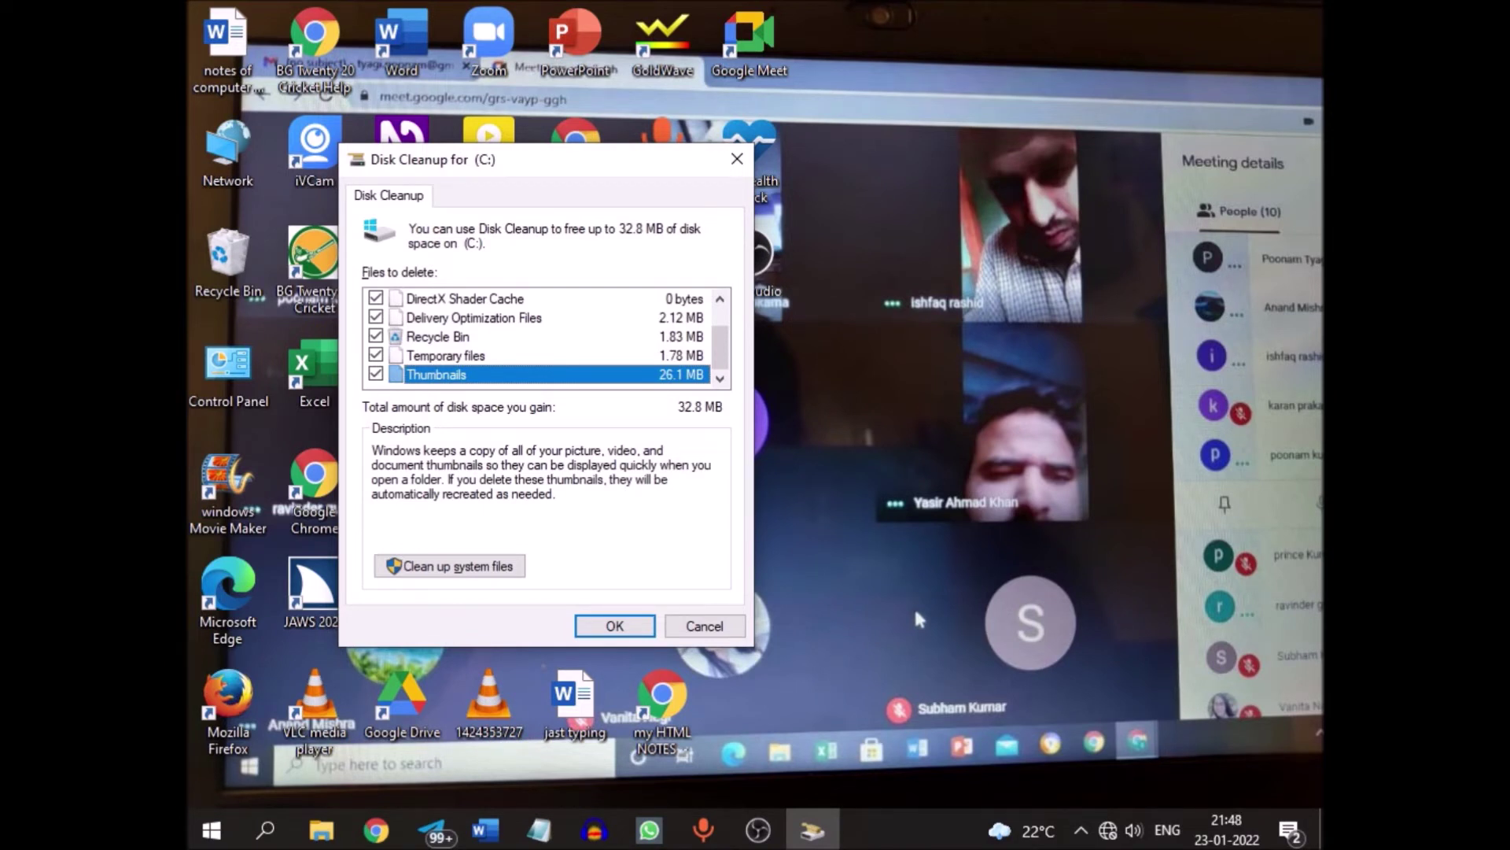
Step: Run the cleanup of the checked file categories on drive C: and confirm their permanent deletion
{"action": "key", "text": "Tab"}
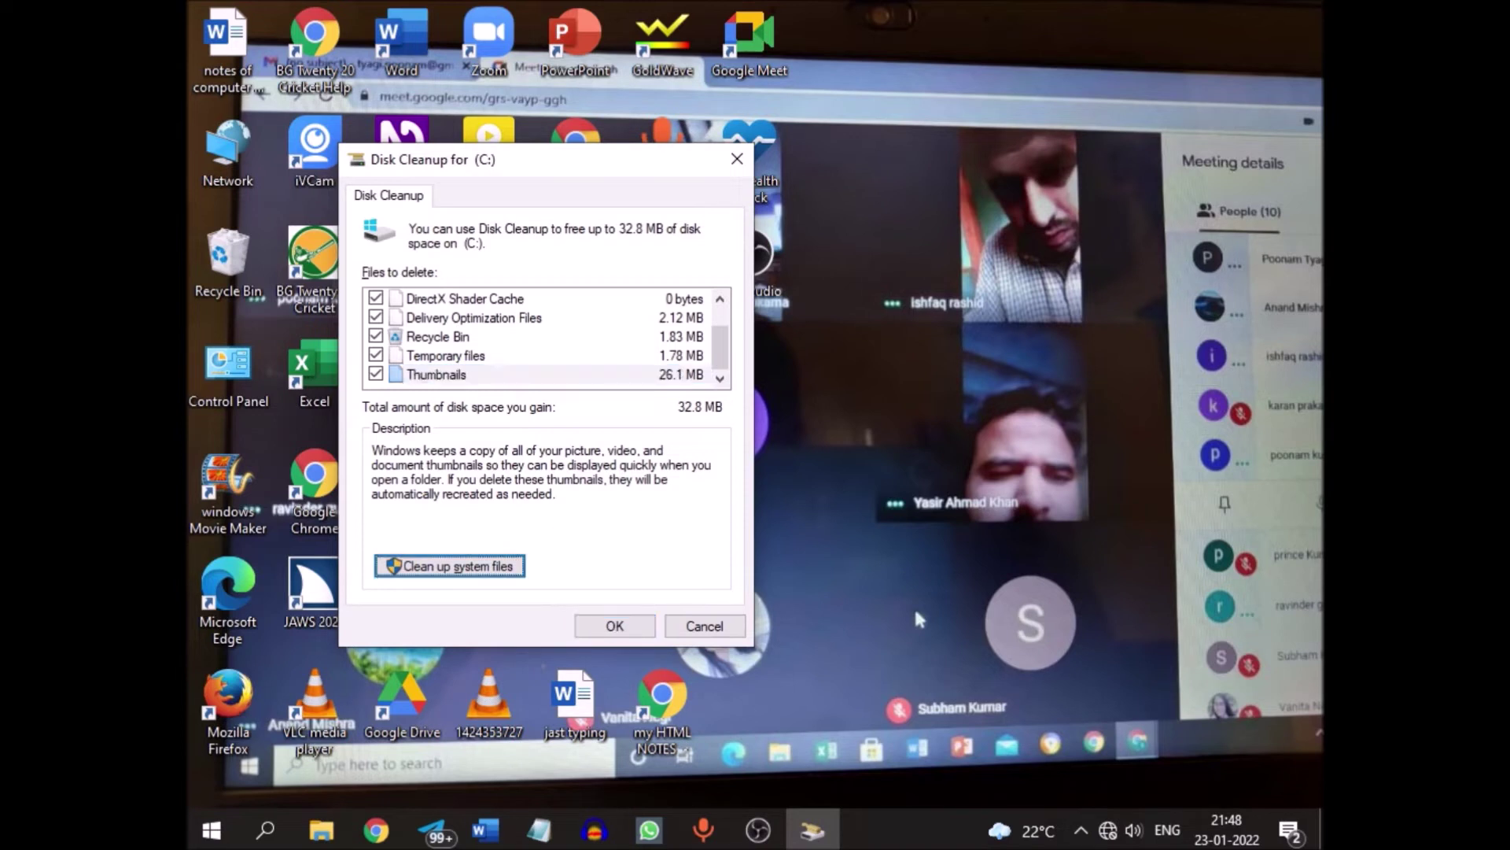
{"action": "key", "text": "Tab"}
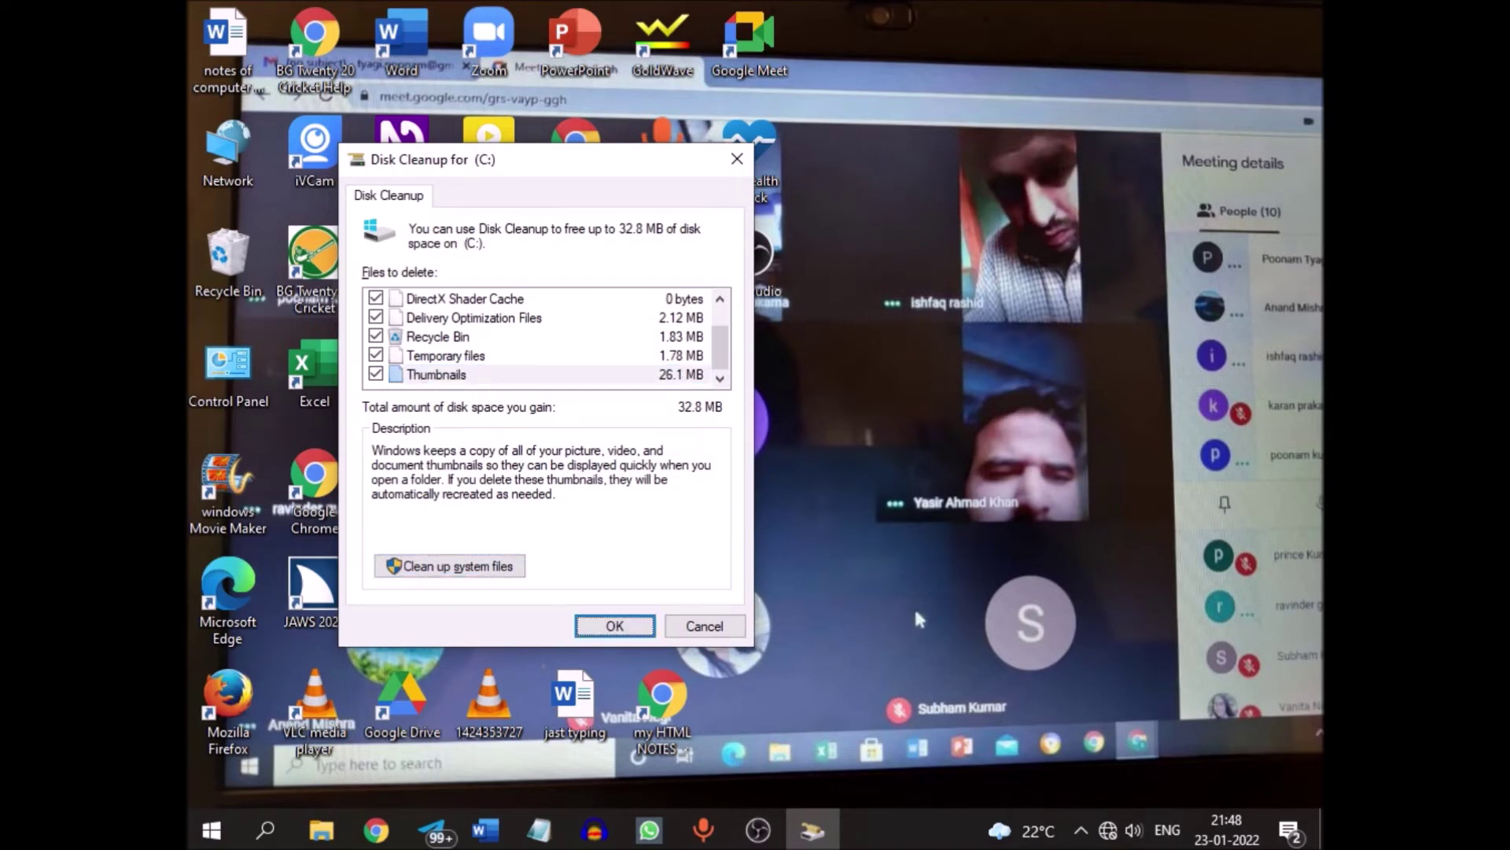
{"action": "key", "text": "Return"}
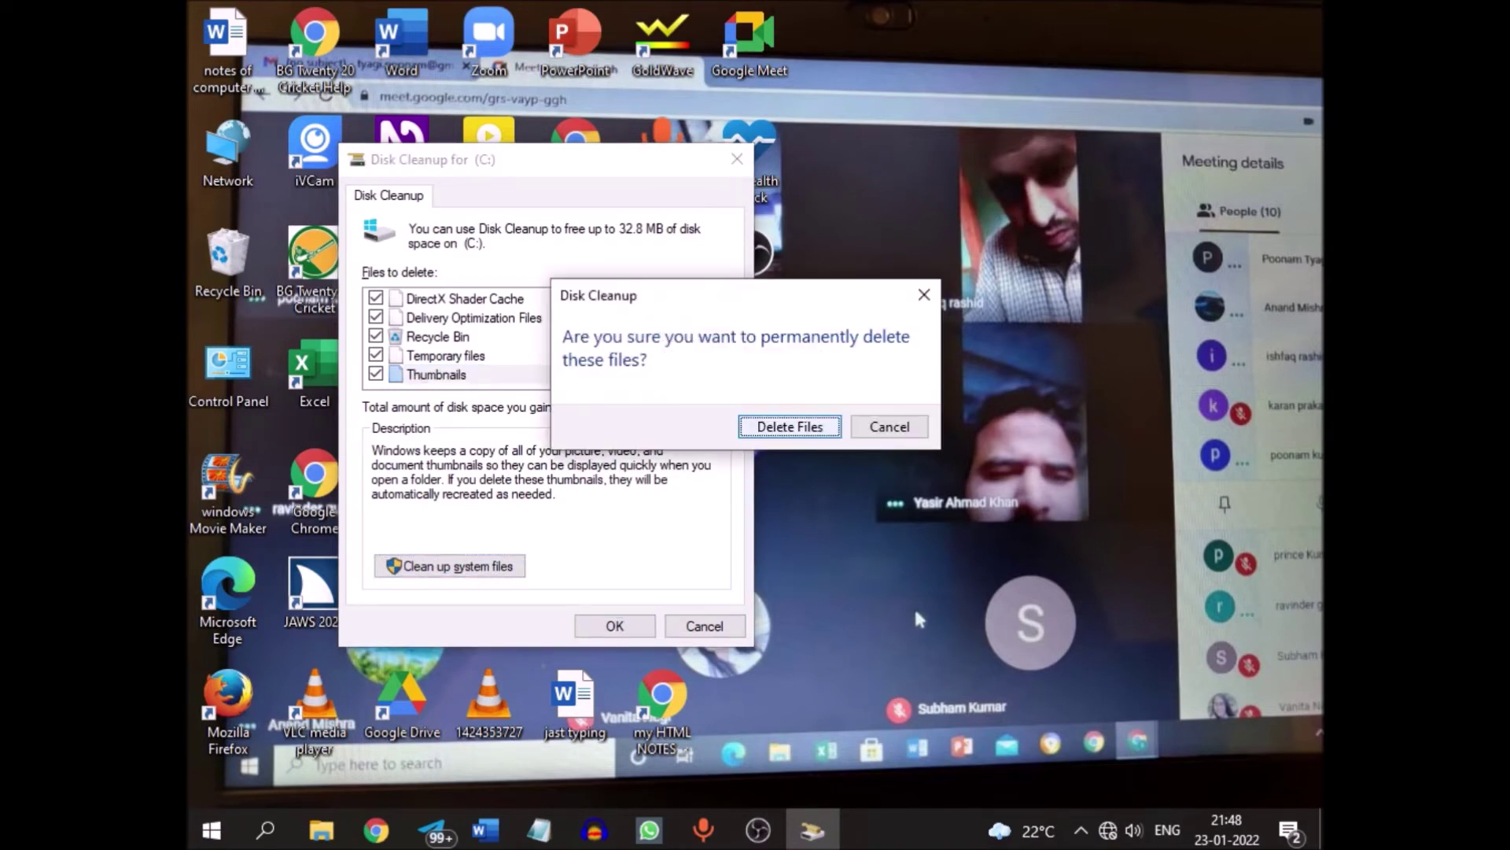
{"action": "key", "text": "Tab"}
{"action": "key", "text": "Tab"}
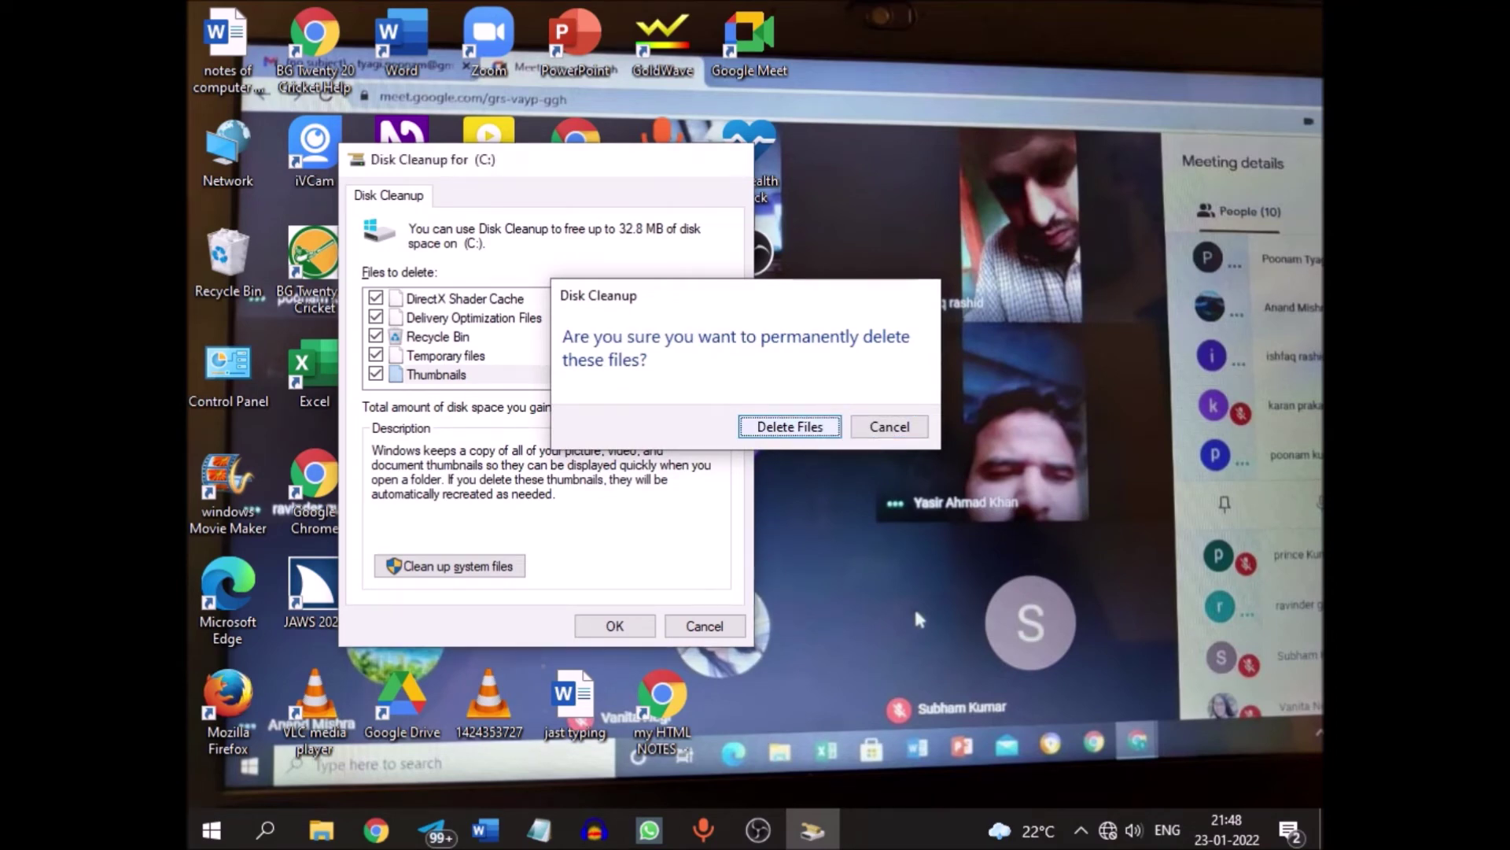
{"action": "key", "text": "Return"}
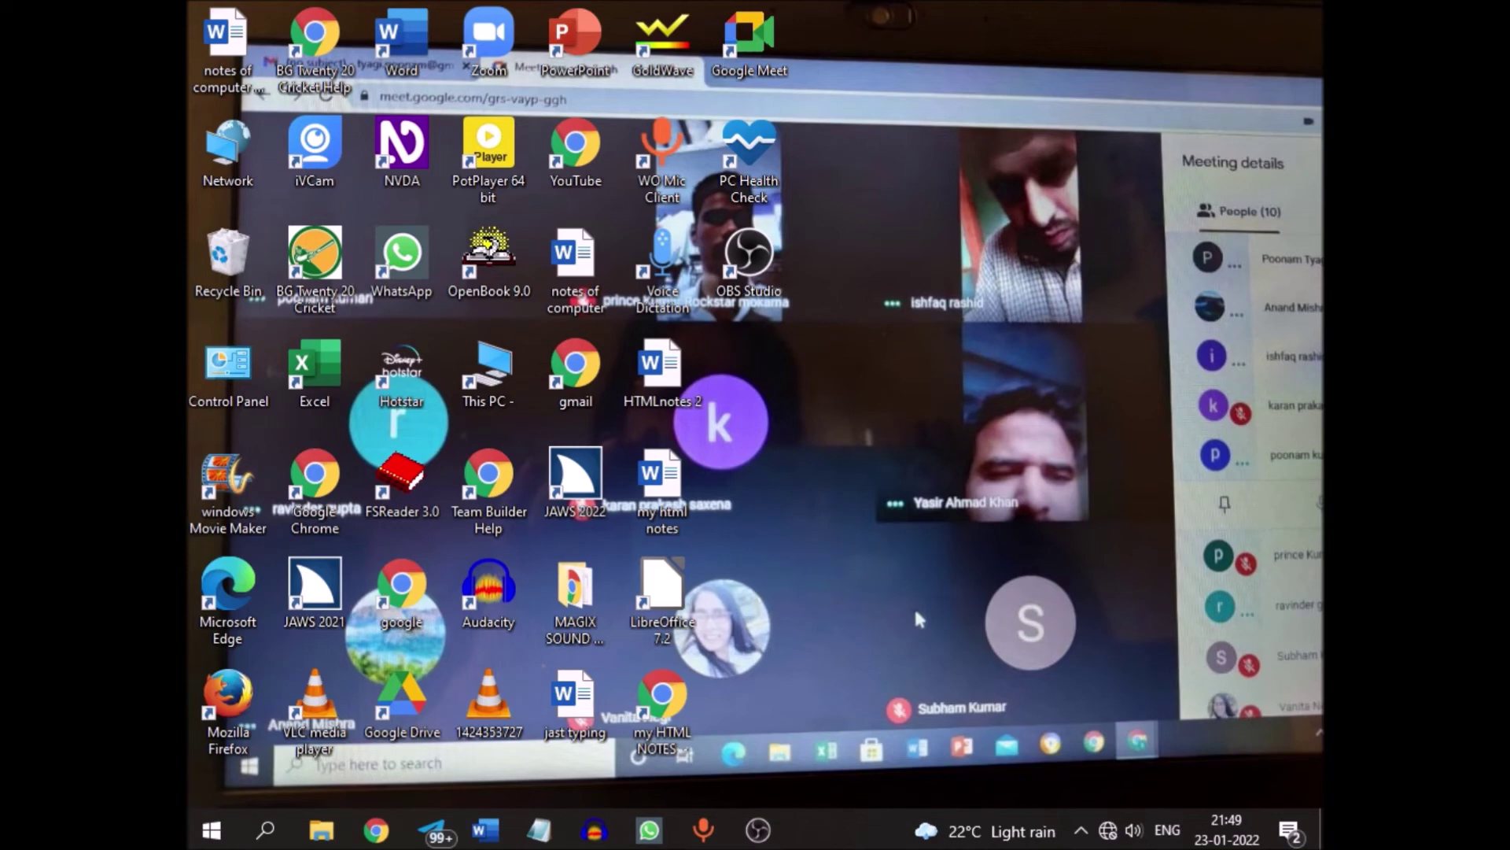
Step: Open Task Manager and show its list of startup programs
{"action": "key", "text": "ctrl+shift+Escape"}
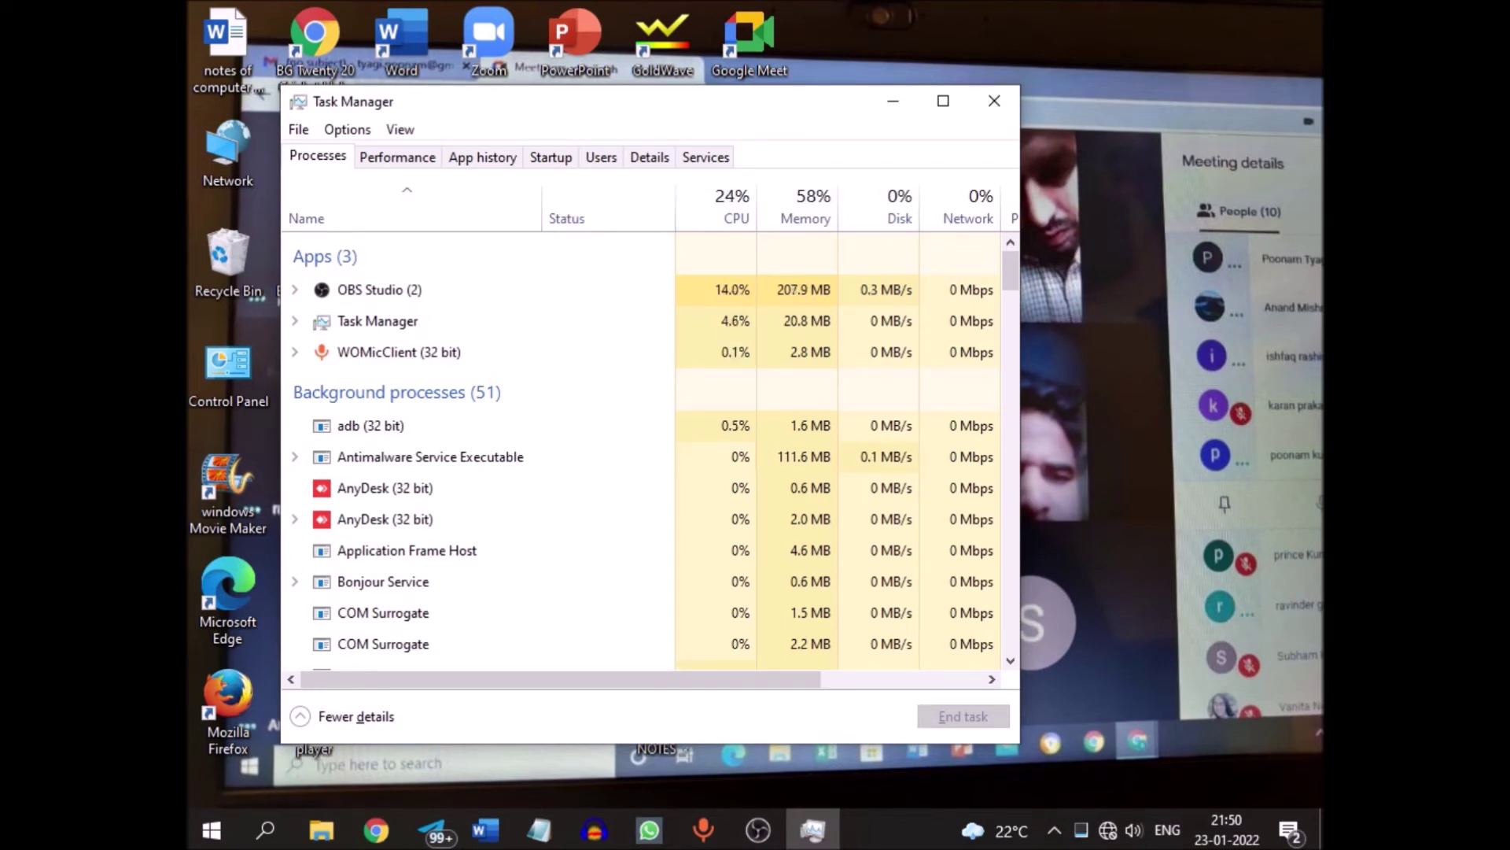
{"action": "key", "text": "Tab"}
{"action": "key", "text": "Tab"}
{"action": "key", "text": "ctrl+Tab"}
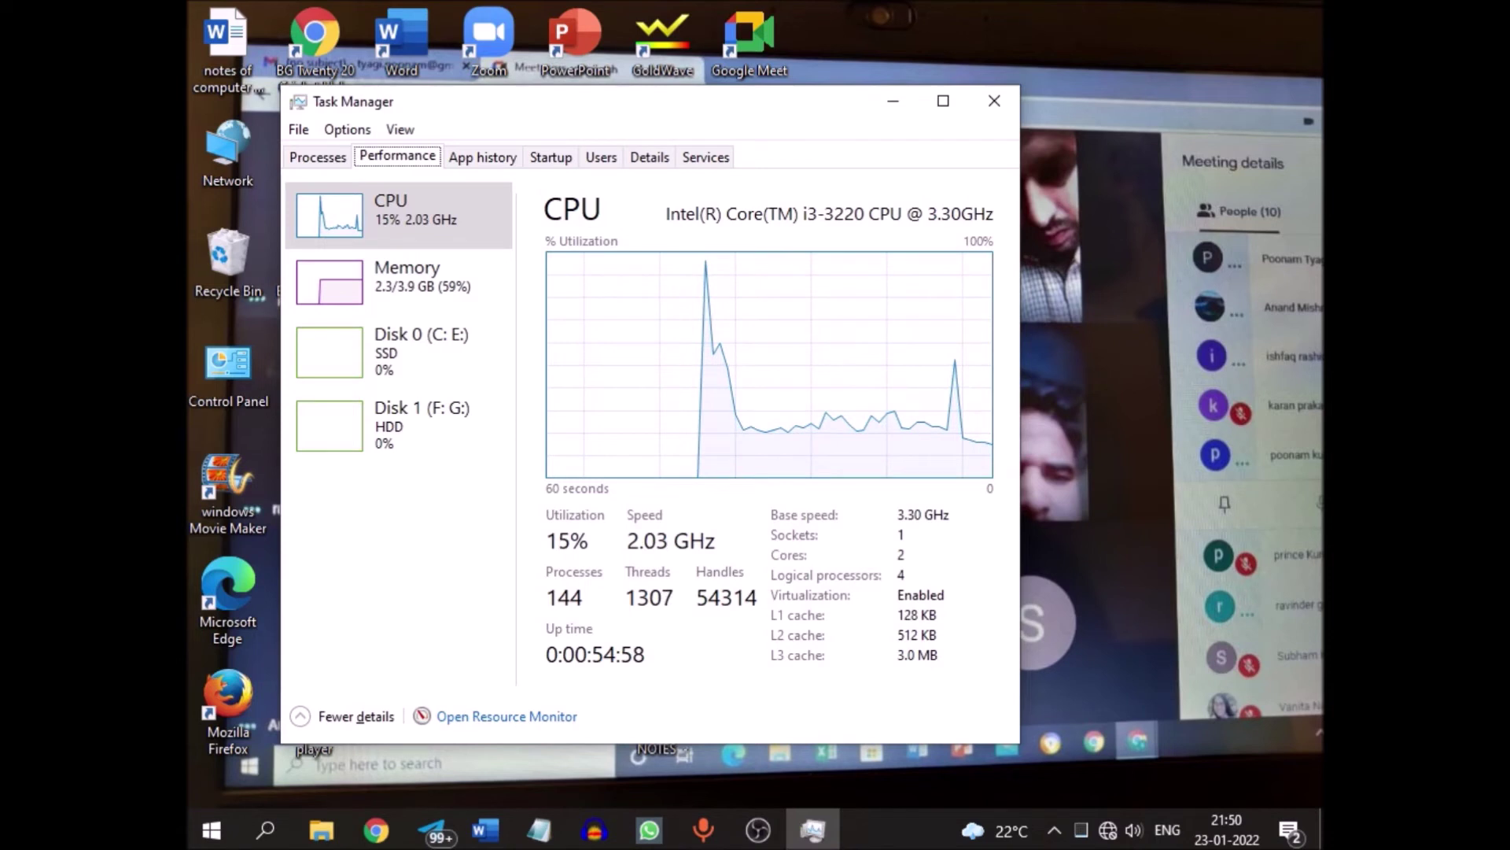
{"action": "key", "text": "ctrl+Tab"}
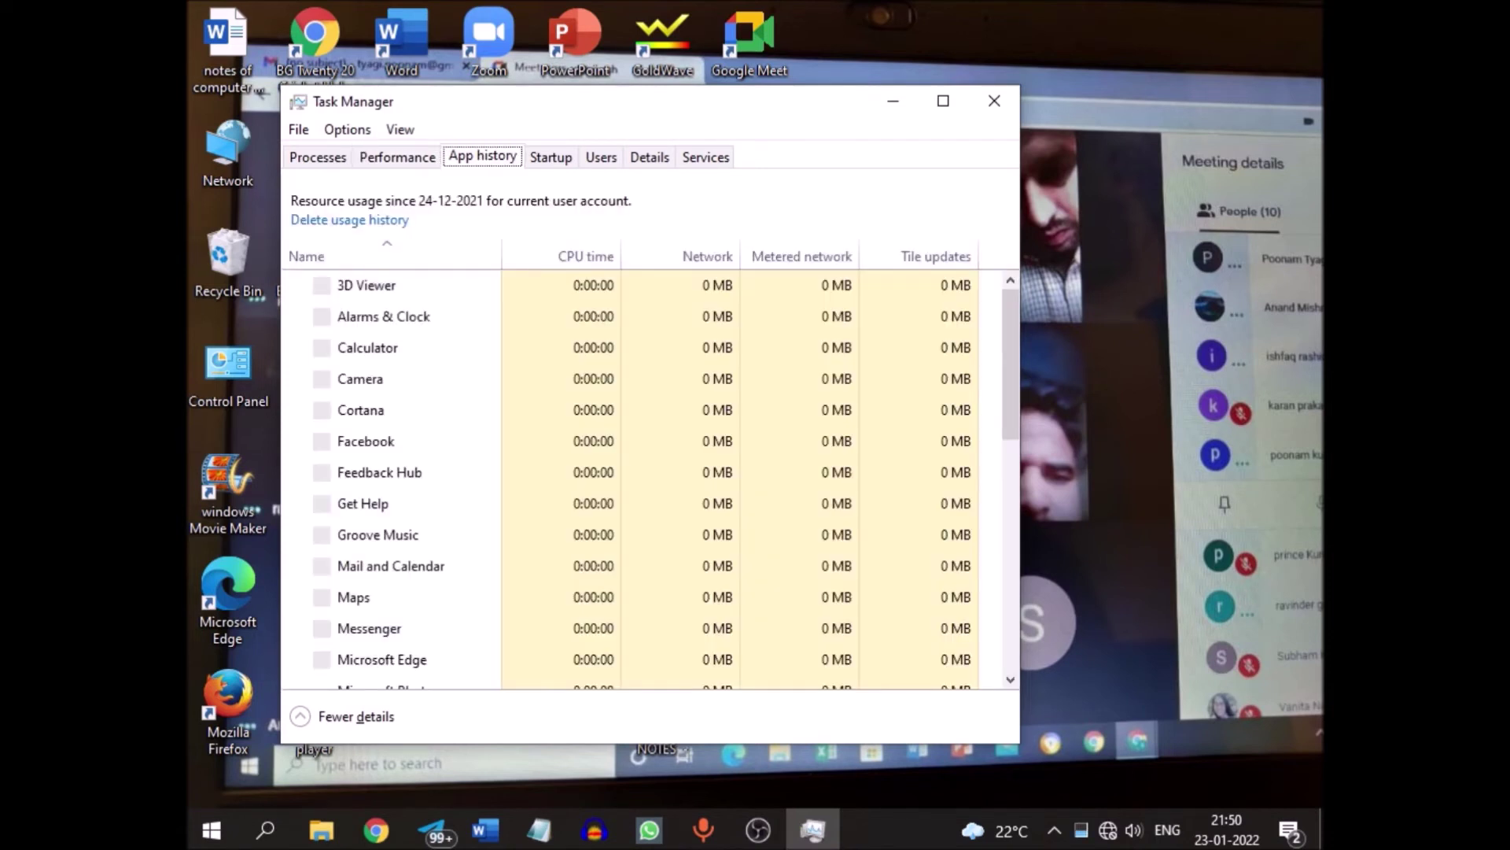
{"action": "key", "text": "ctrl+Tab"}
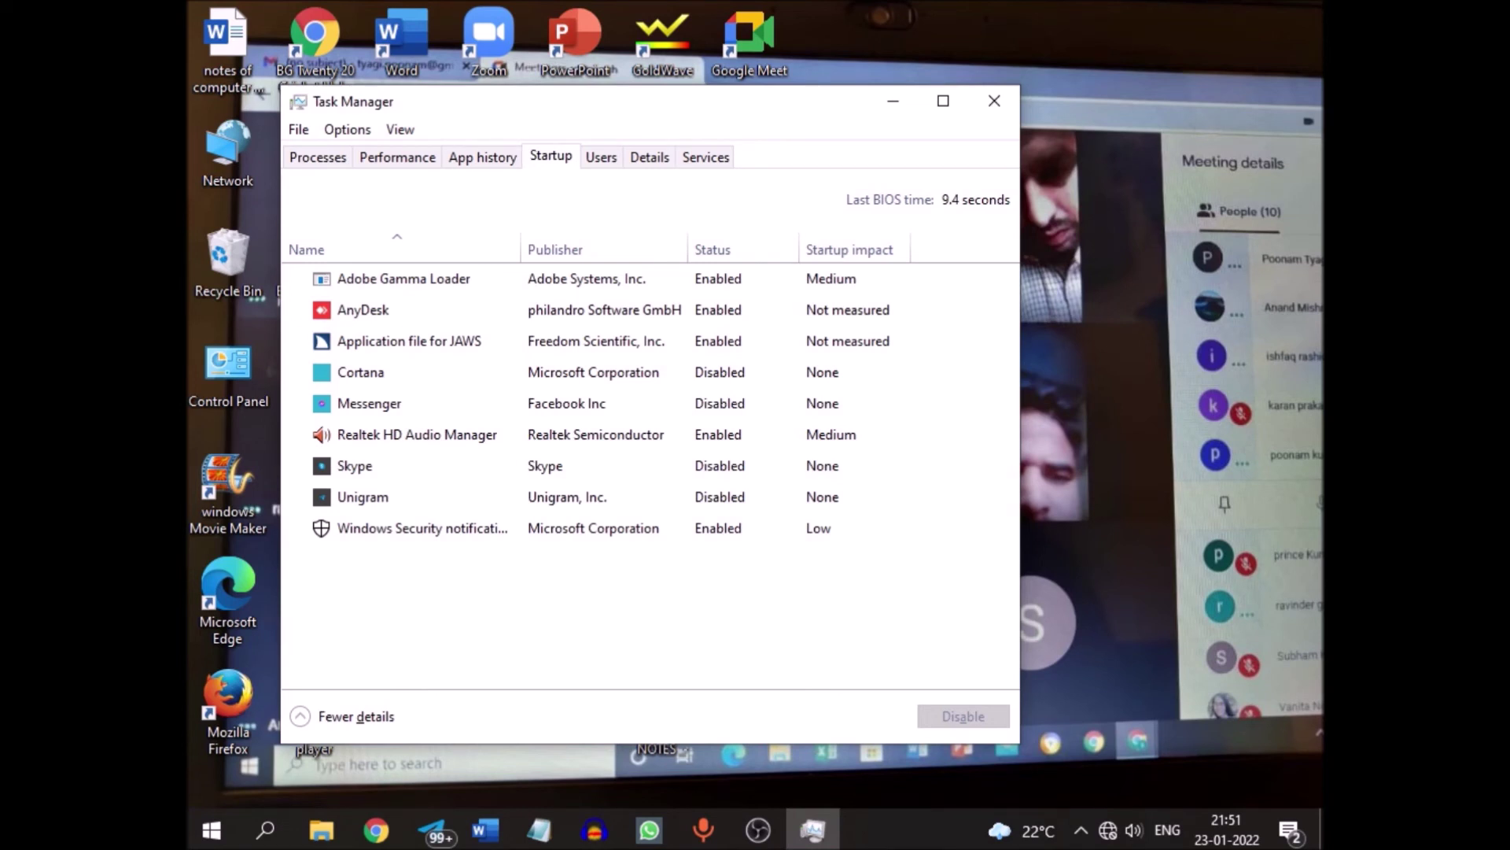
Step: Disable the startup entry "Application file for JAWS"
{"action": "left_click", "coordinate": [403, 278]}
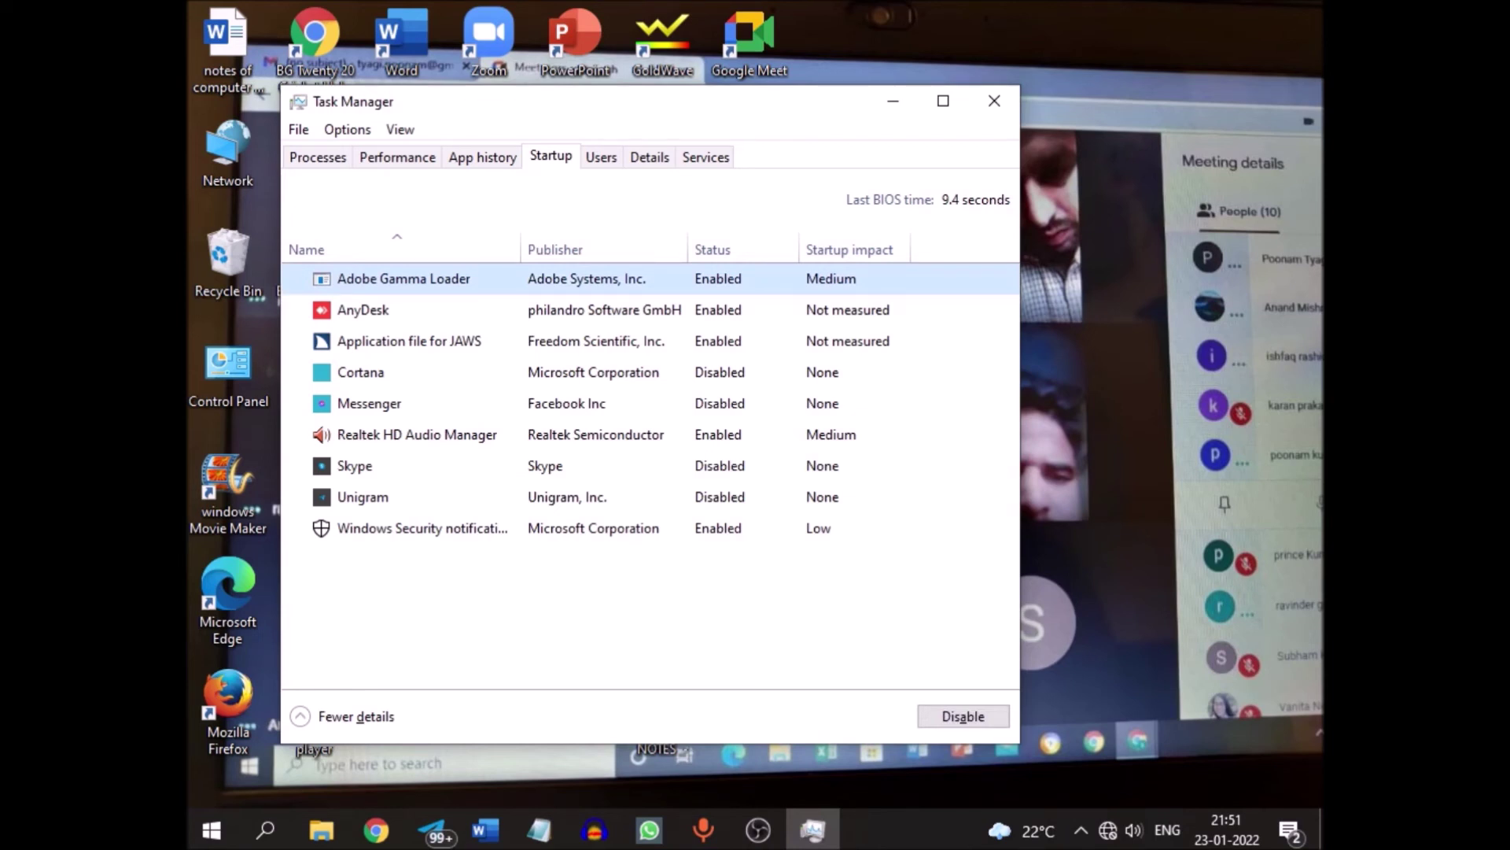
{"action": "left_click", "coordinate": [363, 309]}
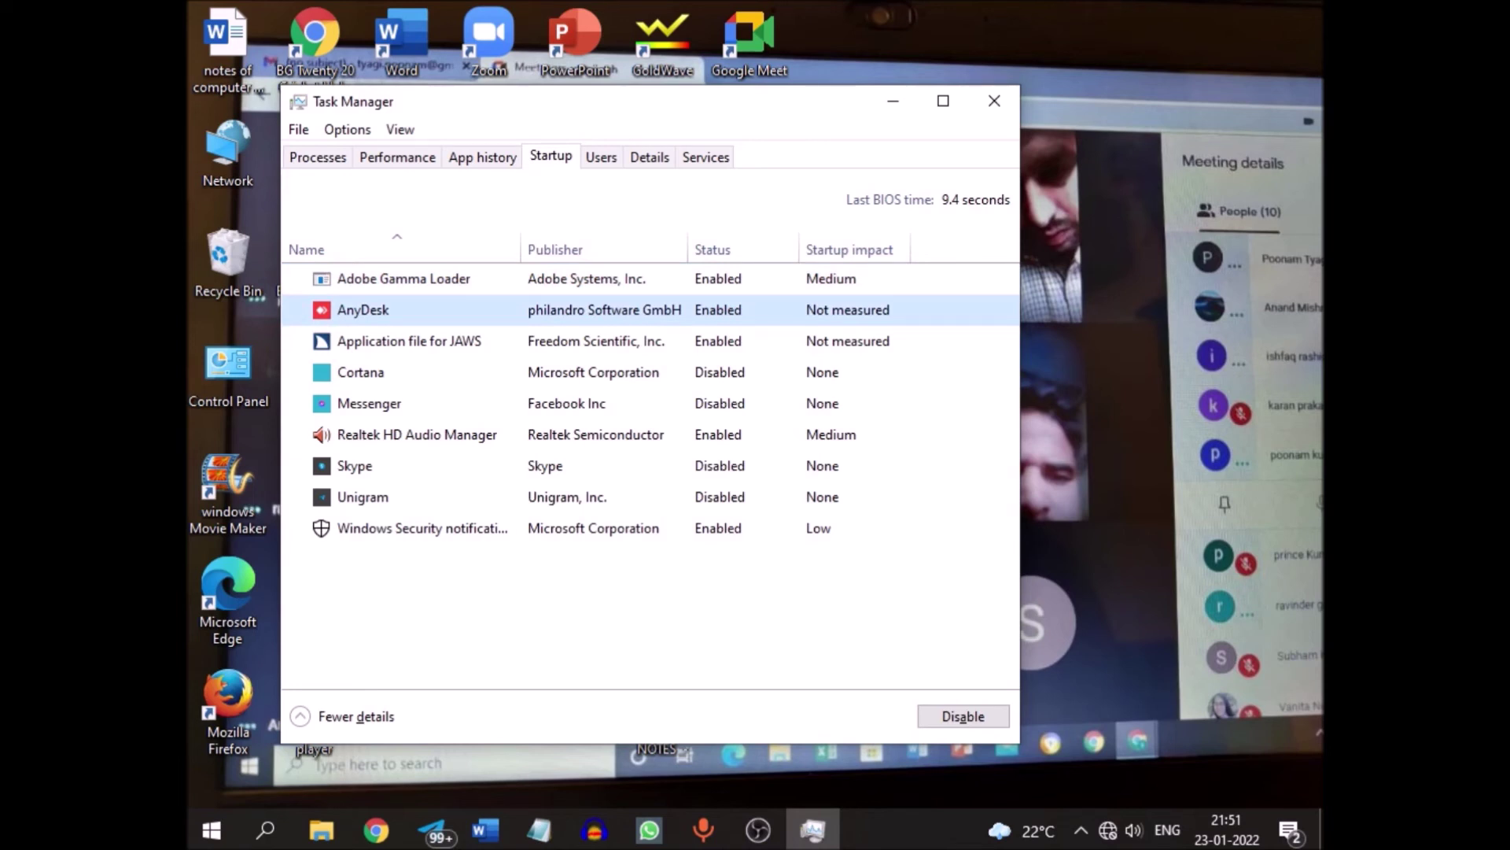
{"action": "left_click", "coordinate": [409, 341]}
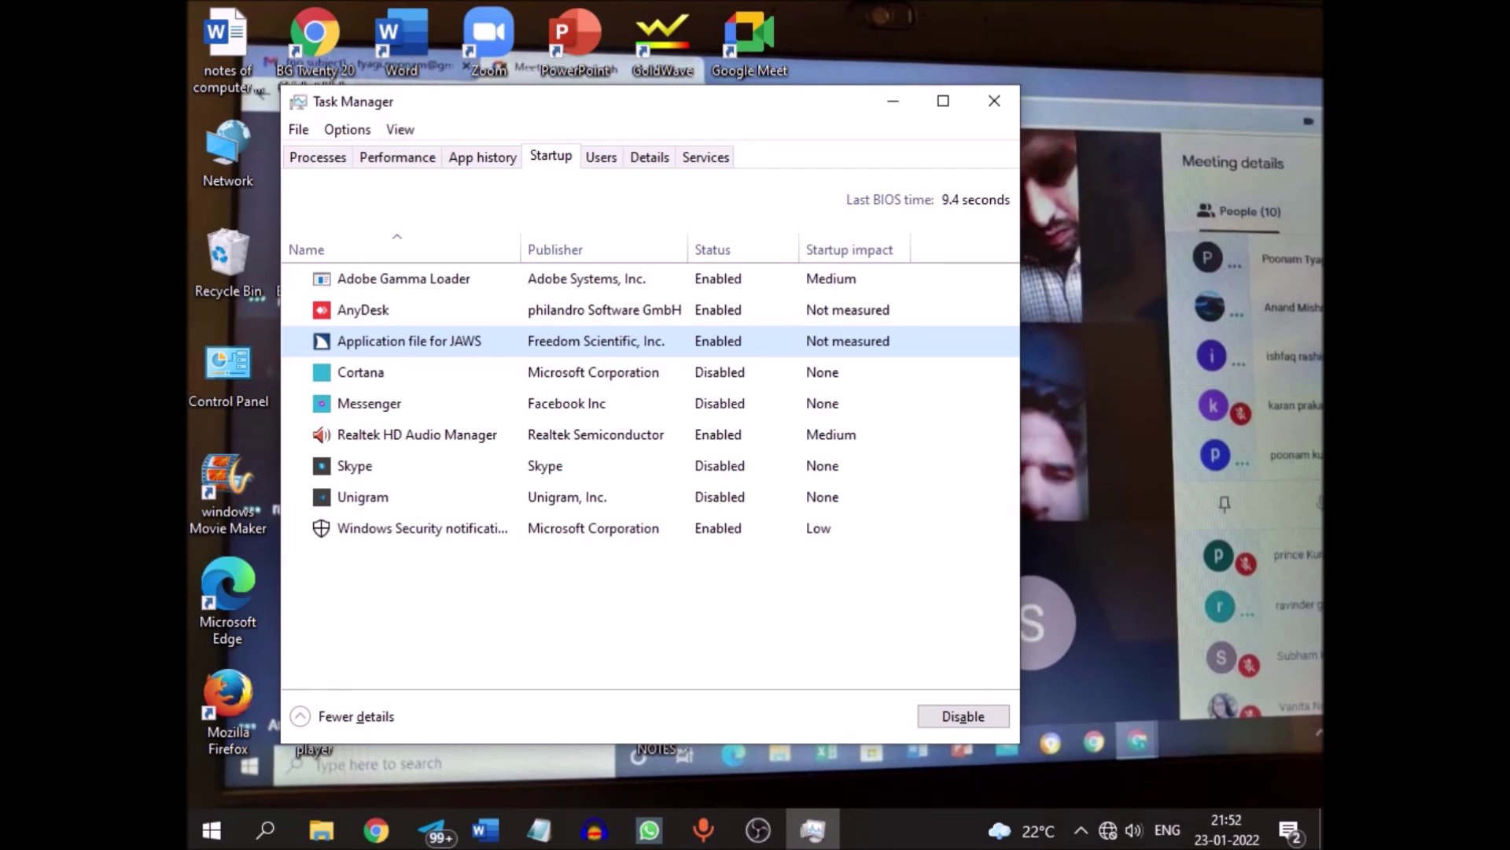
{"action": "key", "text": "shift+F10"}
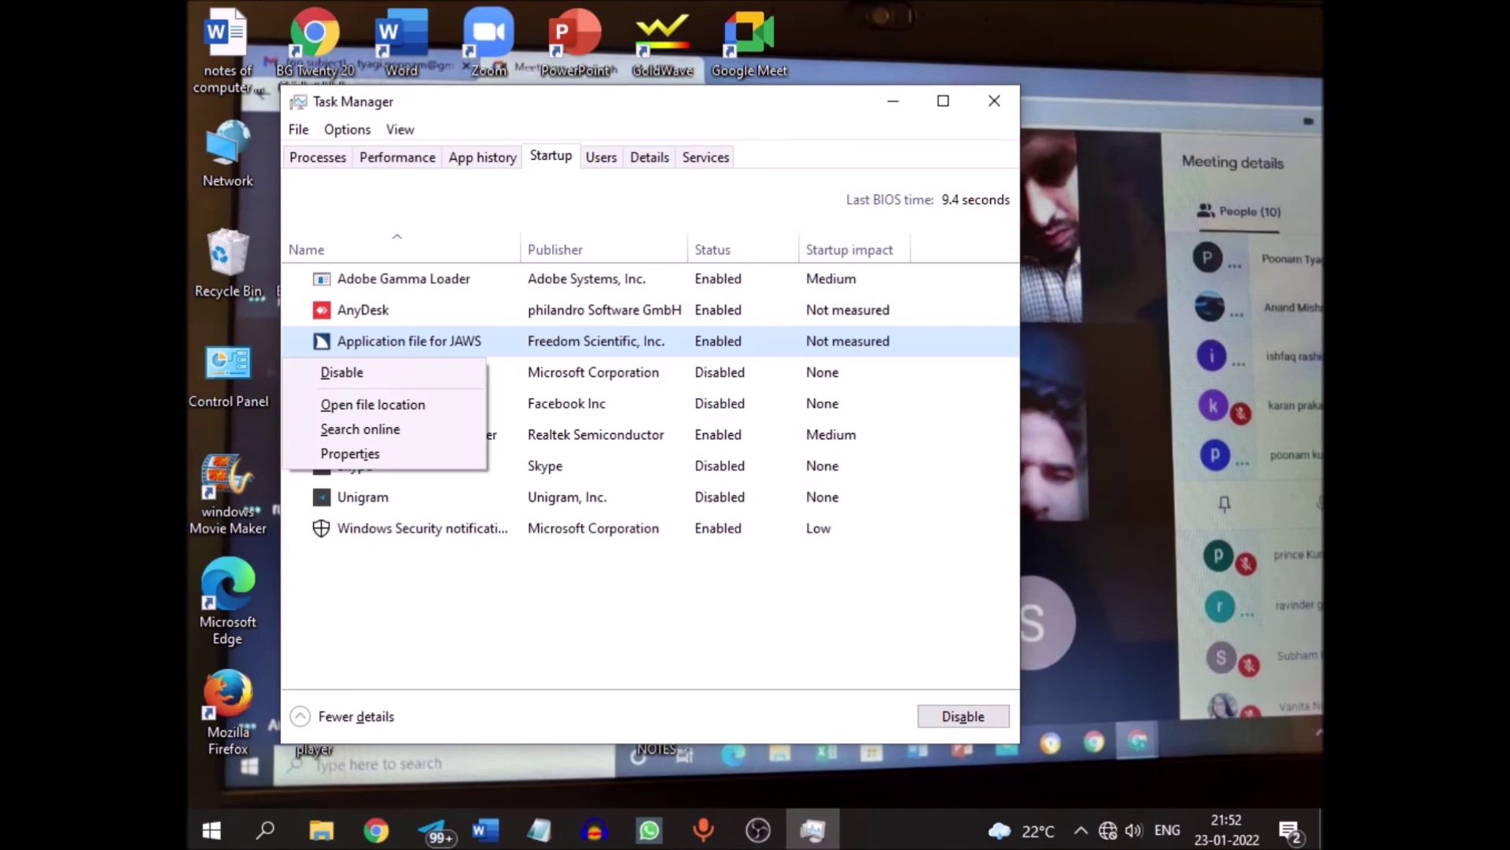
{"action": "key", "text": "Down"}
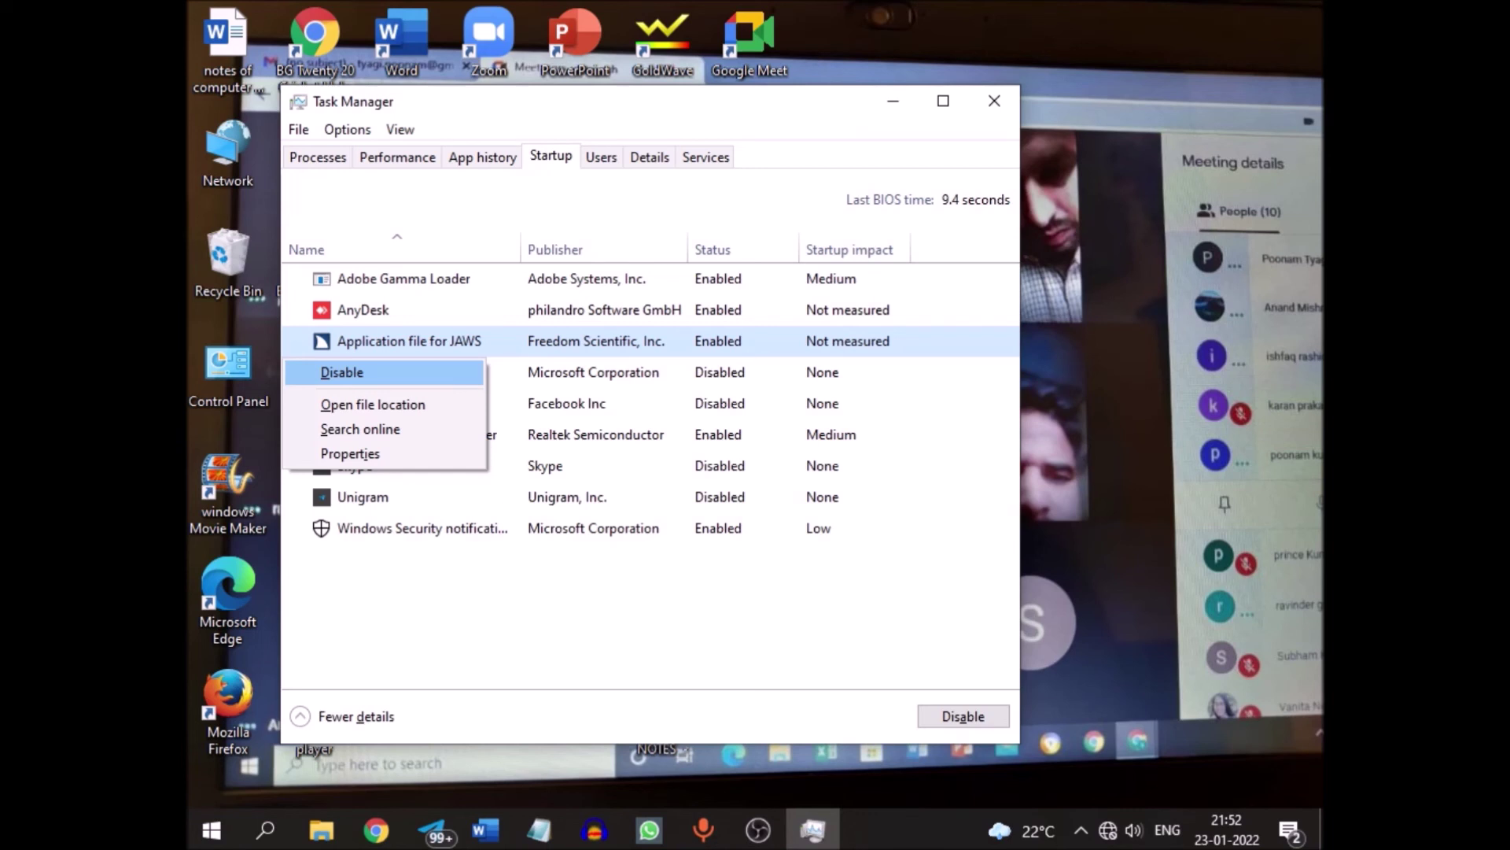
{"action": "key", "text": "Return"}
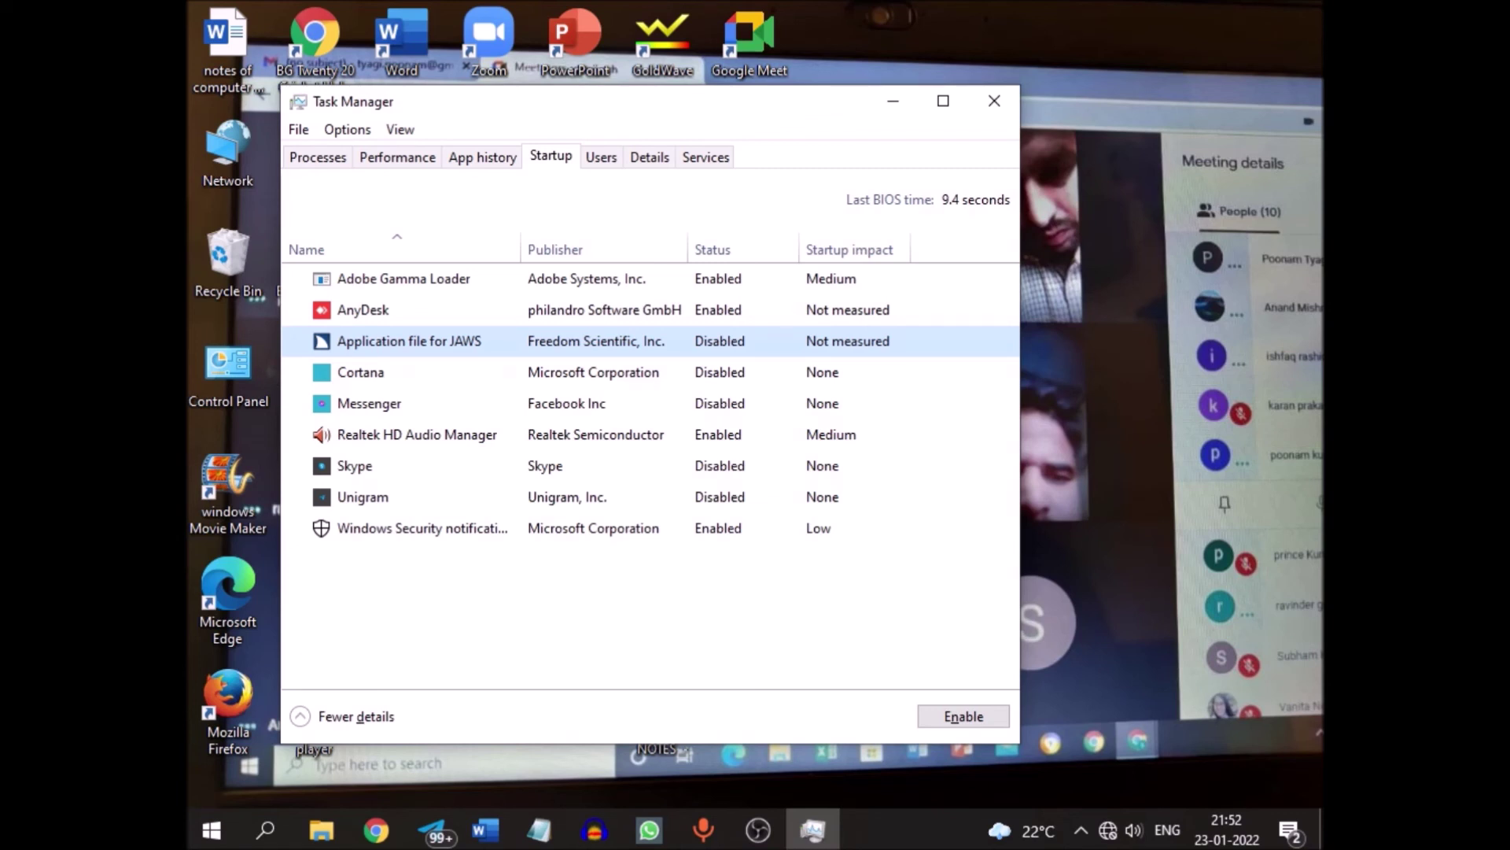
Step: Review the Cortana, Messenger and Realtek HD Audio Manager startup entries, checking the available actions for Messenger
{"action": "left_click", "coordinate": [361, 372]}
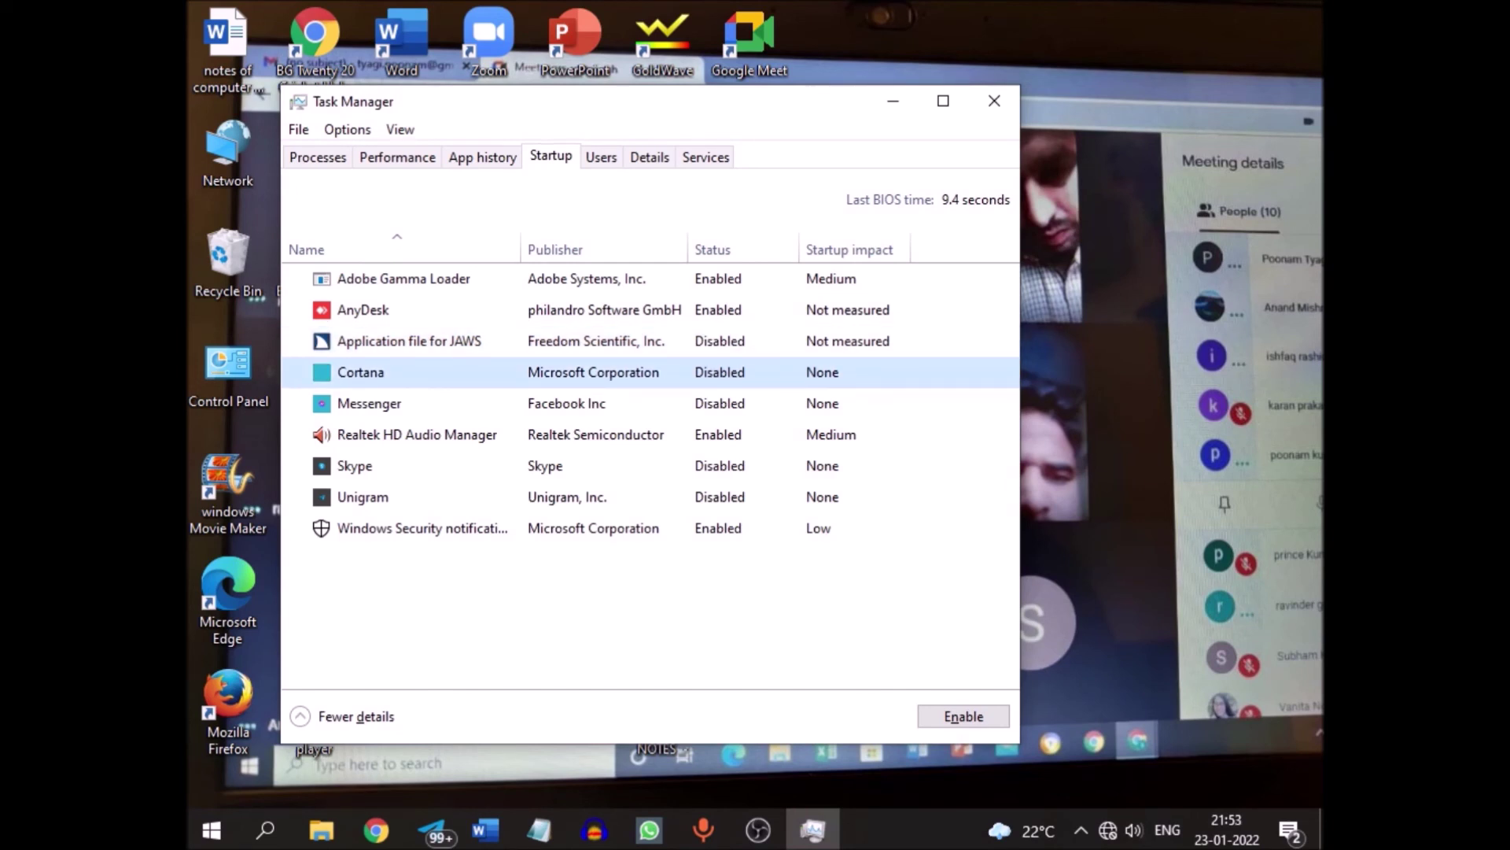
{"action": "left_click", "coordinate": [369, 402]}
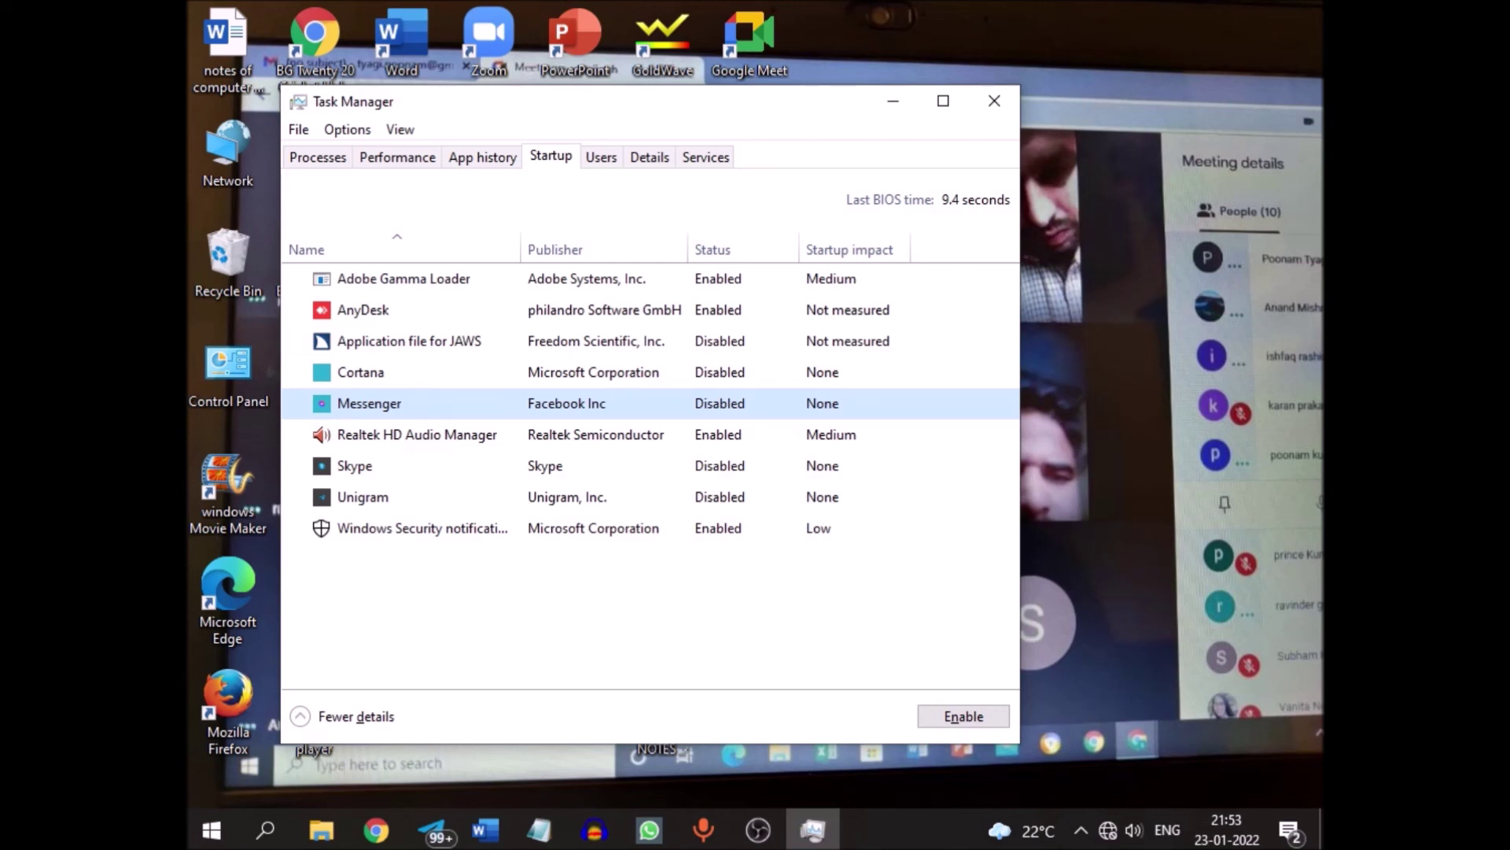
{"action": "key", "text": "shift+F10"}
{"action": "key", "text": "Down"}
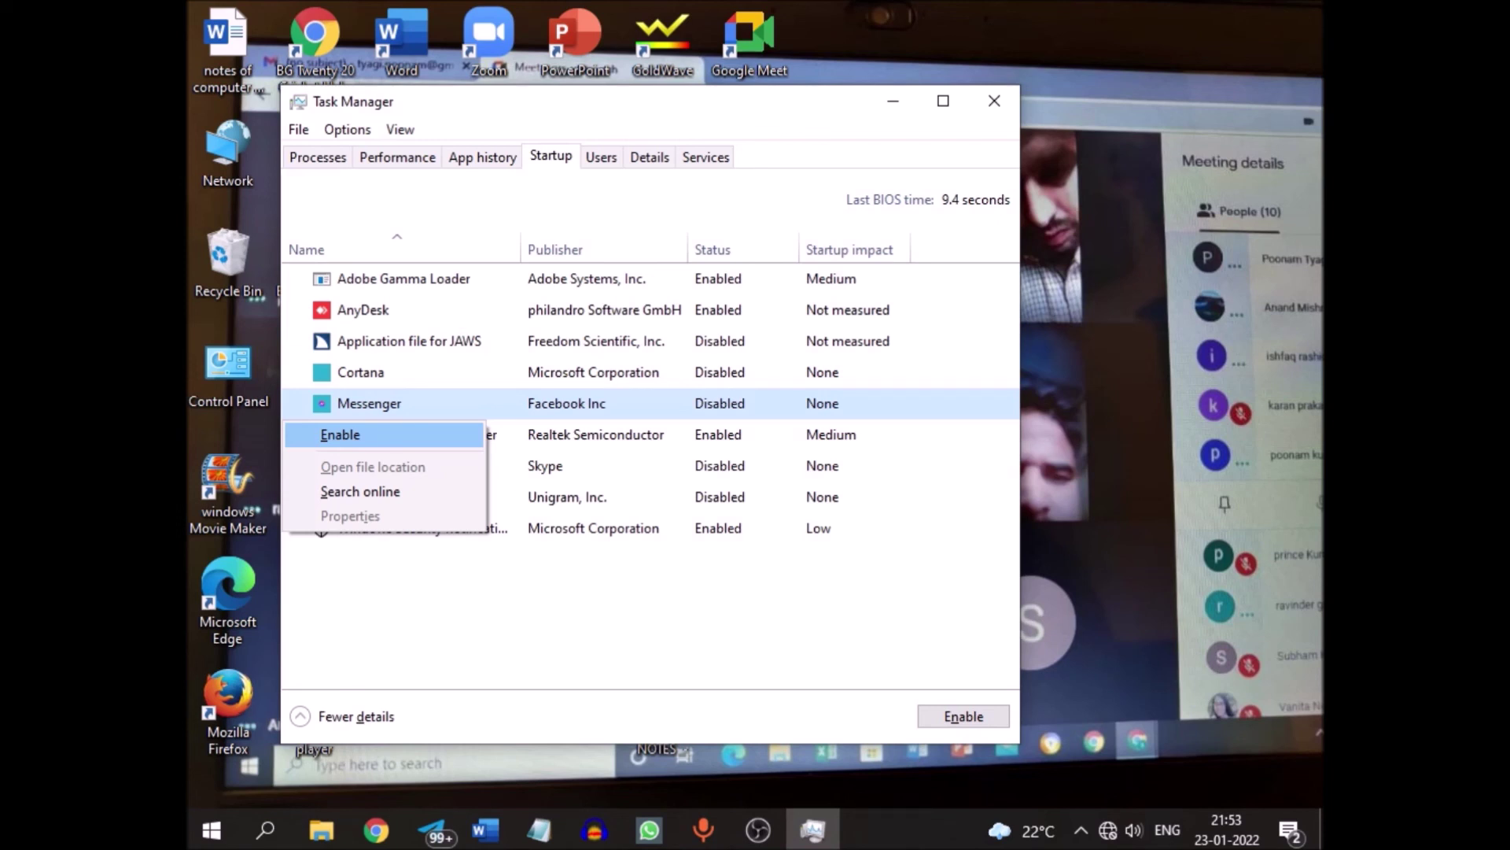
{"action": "key", "text": "Escape"}
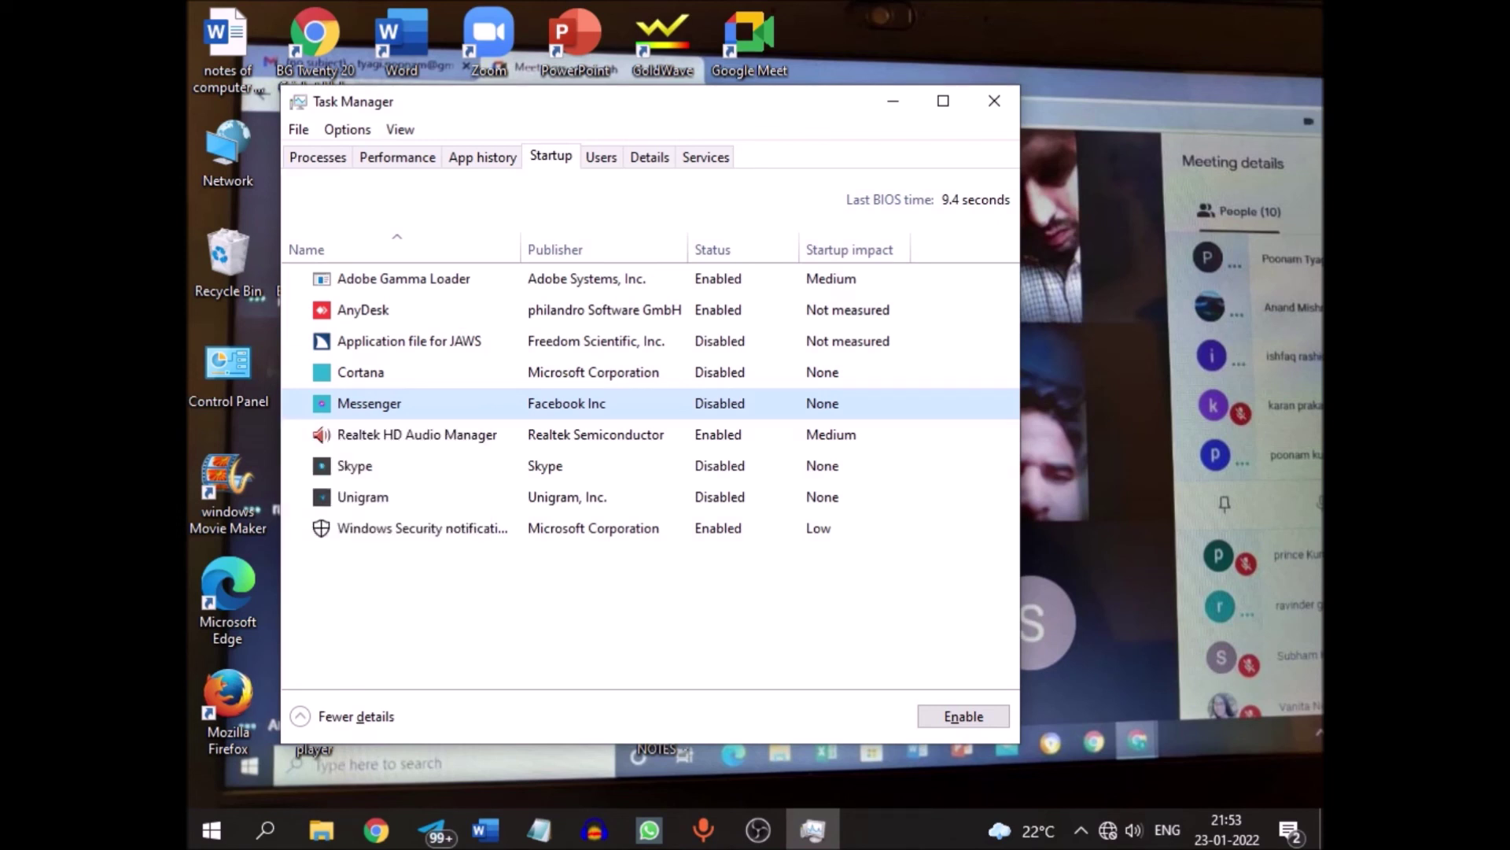
{"action": "left_click", "coordinate": [417, 435]}
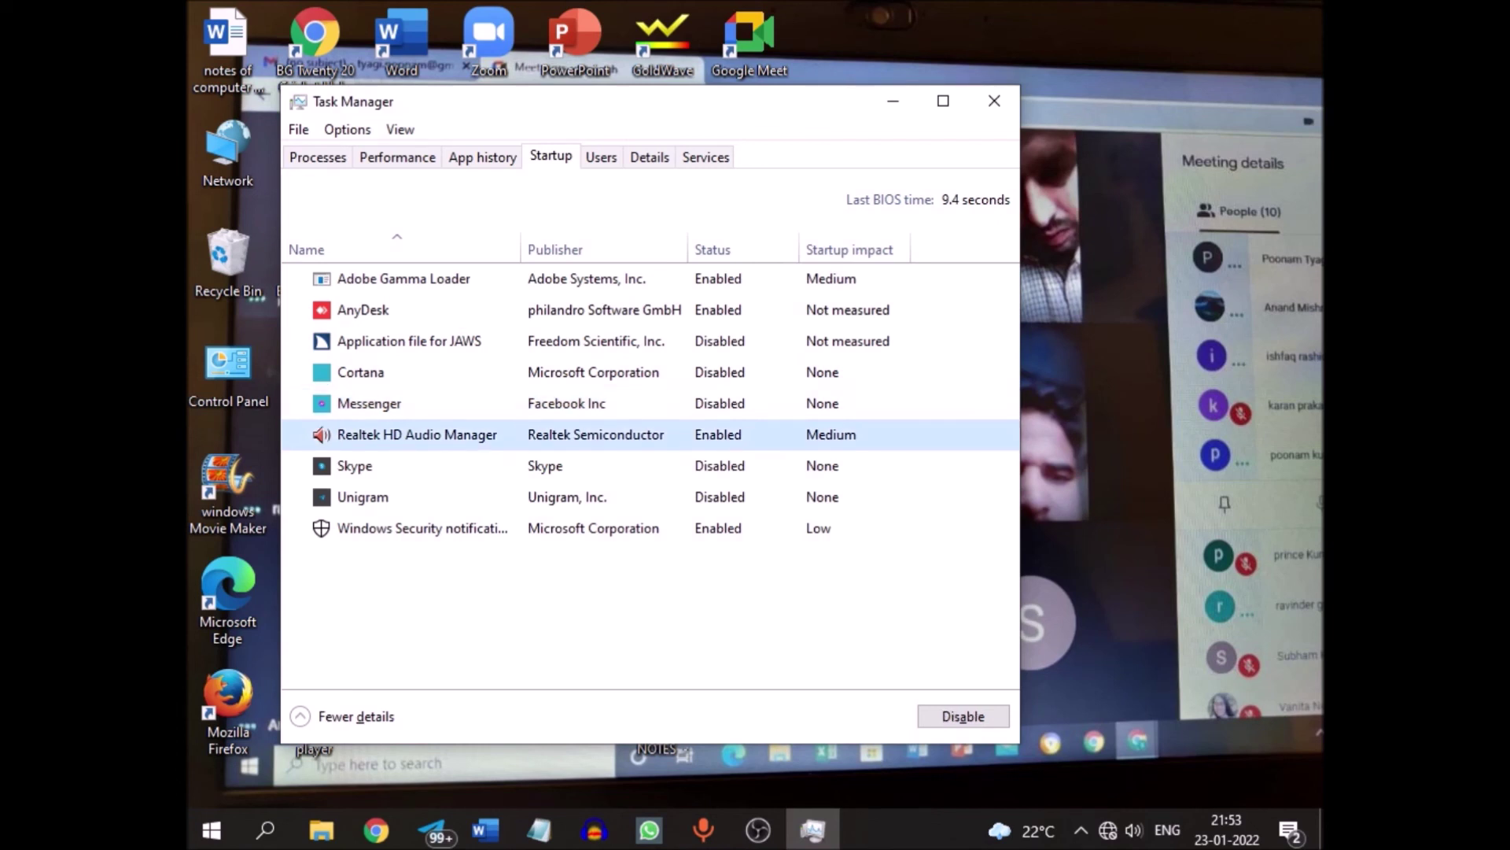